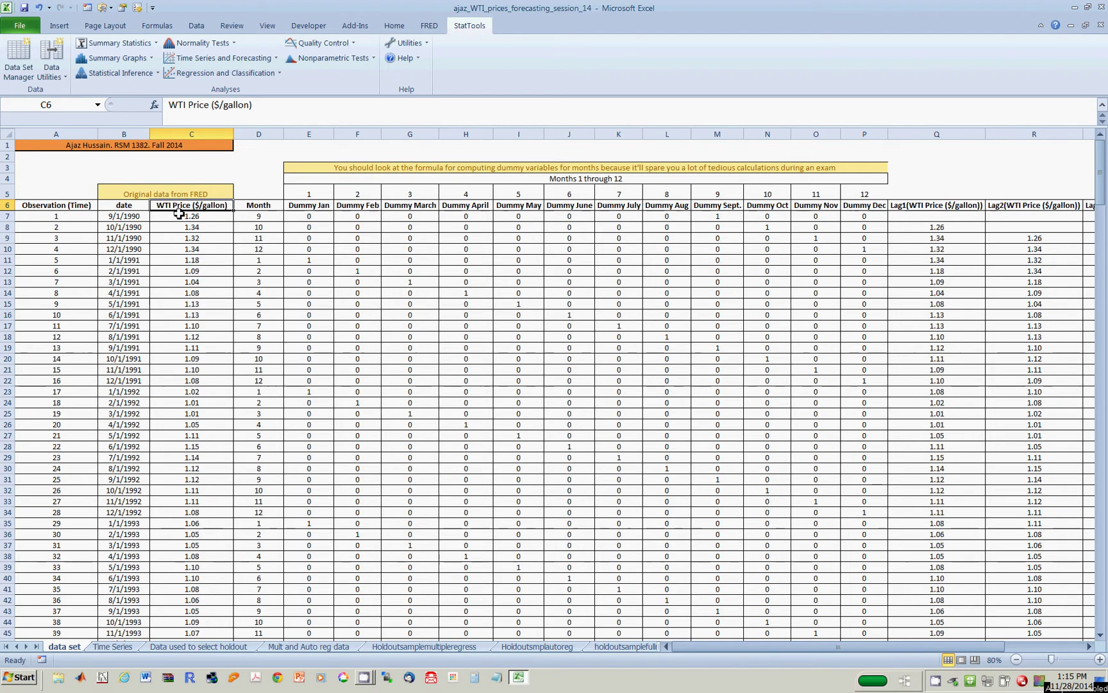
Select the date and WTI Price data, then view the StatTools time series chart
{"action": "left_click", "coordinate": [124, 156]}
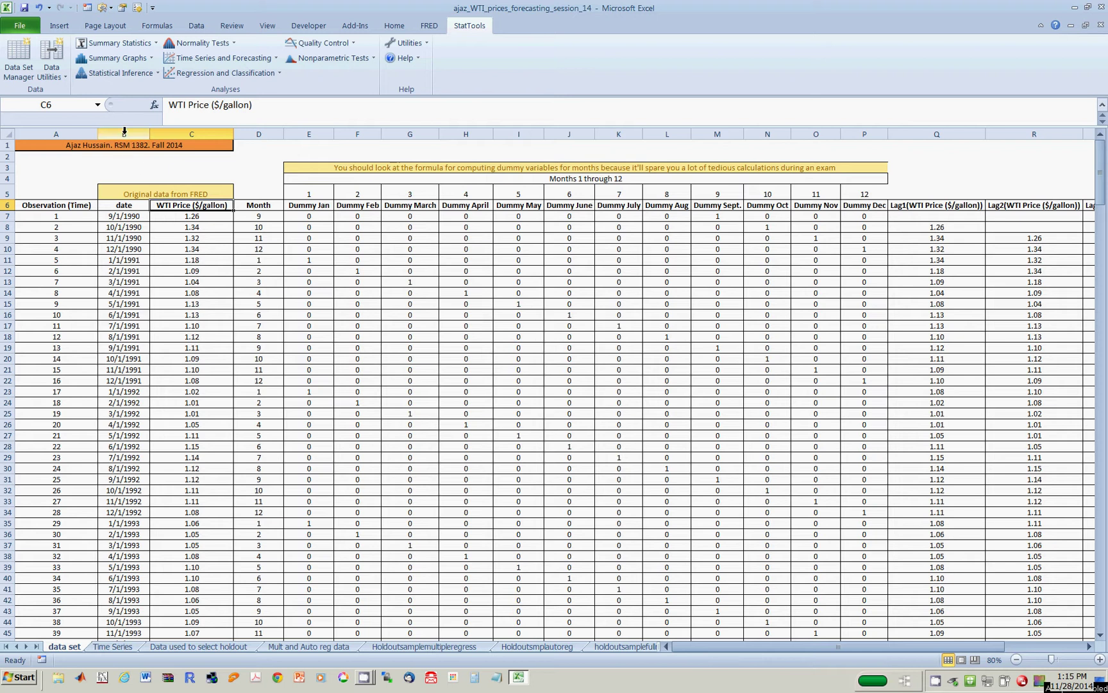
{"action": "key", "text": "ctrl+shift+Down"}
{"action": "key", "text": "ctrl+shift+Down"}
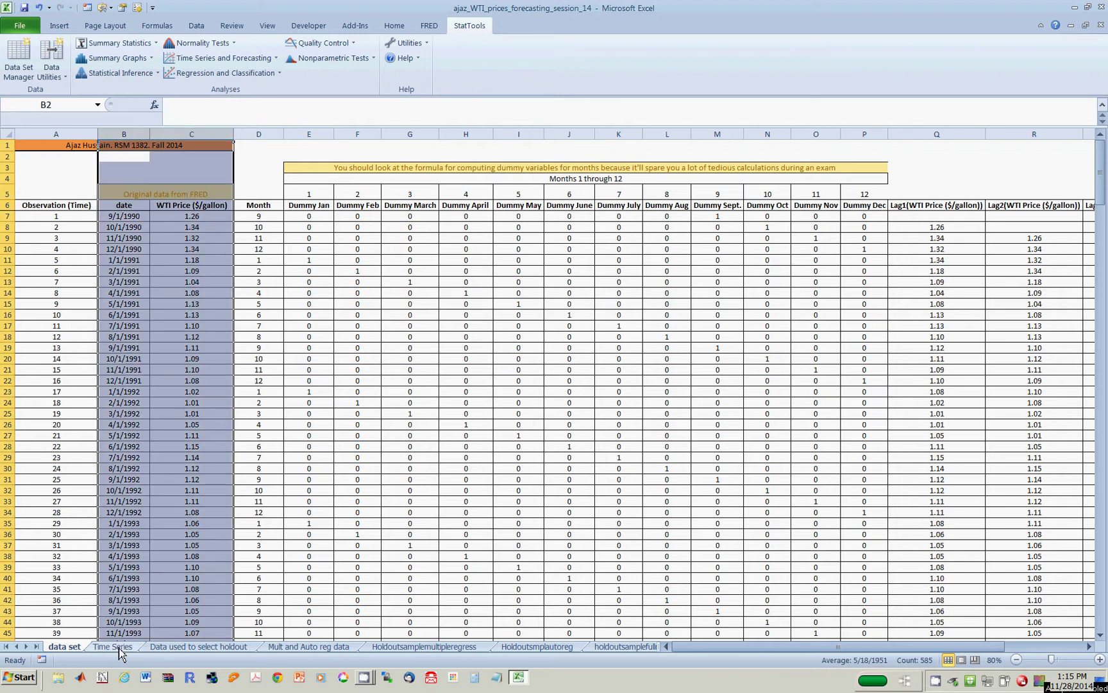
{"action": "left_click", "coordinate": [119, 647]}
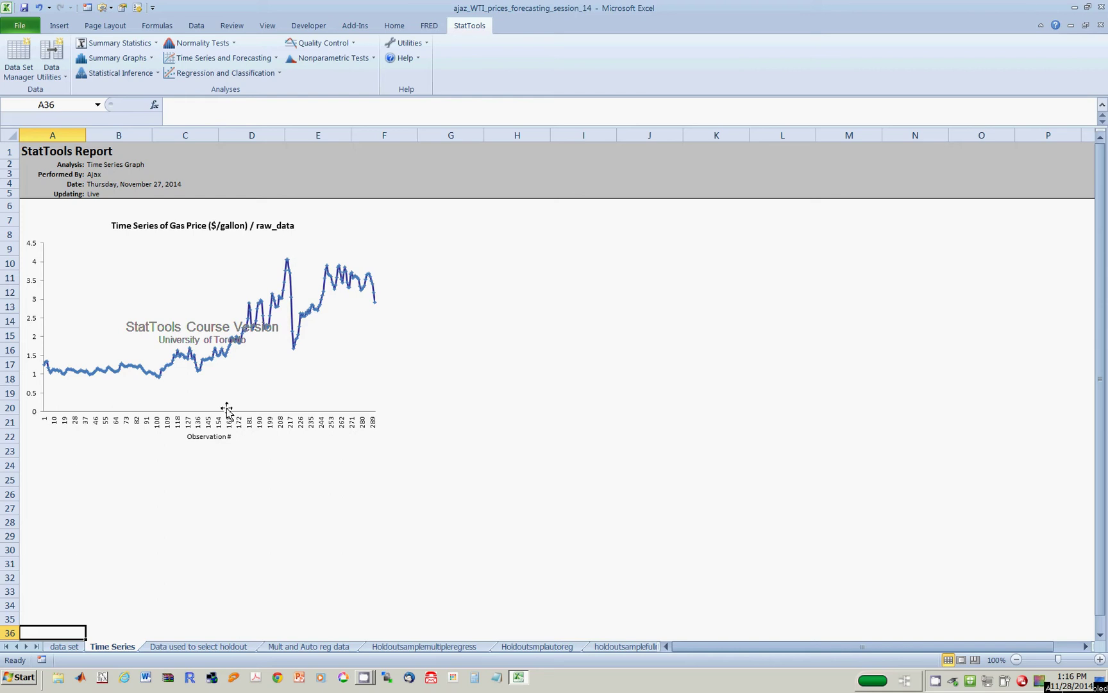
Back on the data set sheet, review the Observation, date, WTI Price and Month columns and formulas
{"action": "left_click", "coordinate": [65, 647]}
{"action": "left_click", "coordinate": [288, 392]}
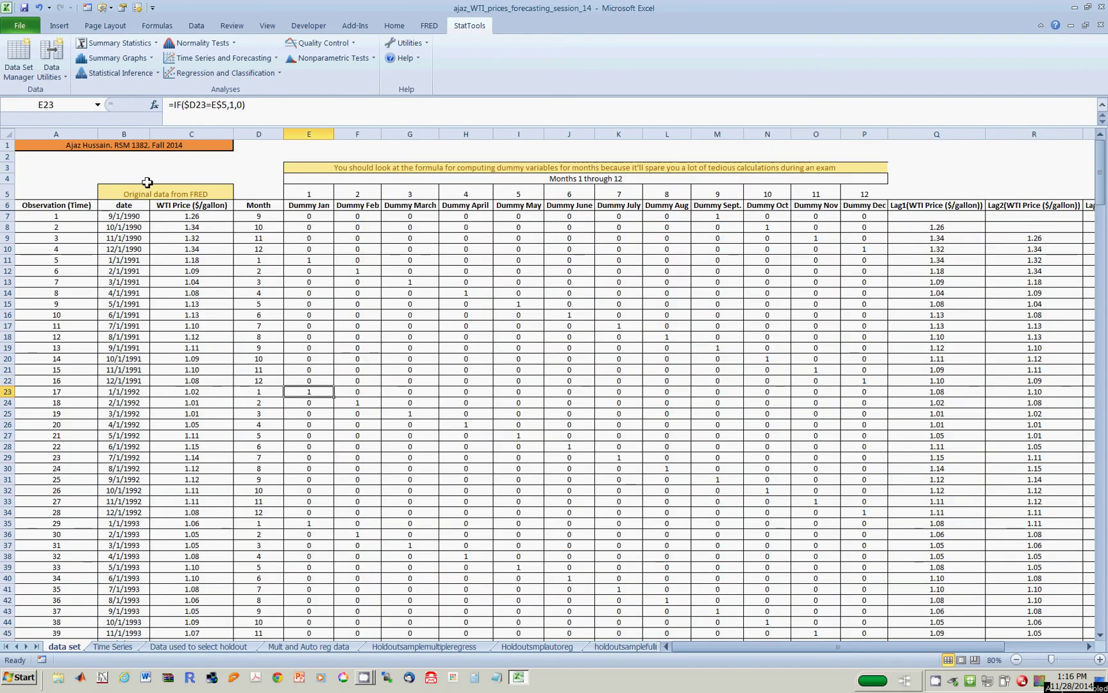
{"action": "left_click", "coordinate": [47, 135]}
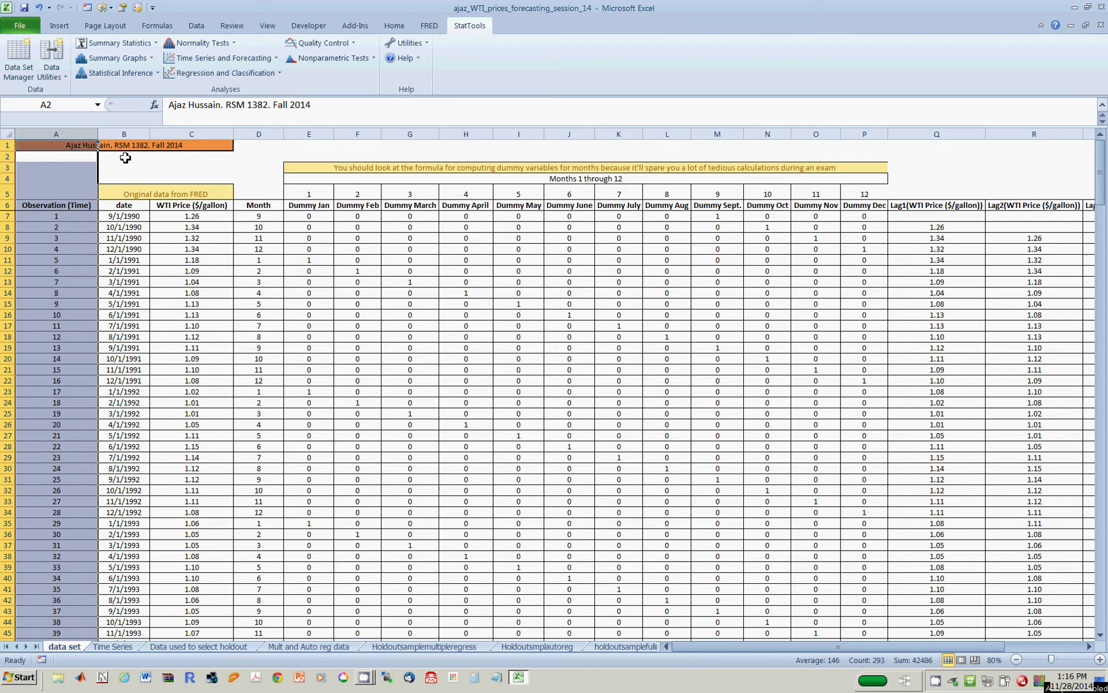
{"action": "left_click", "coordinate": [125, 132]}
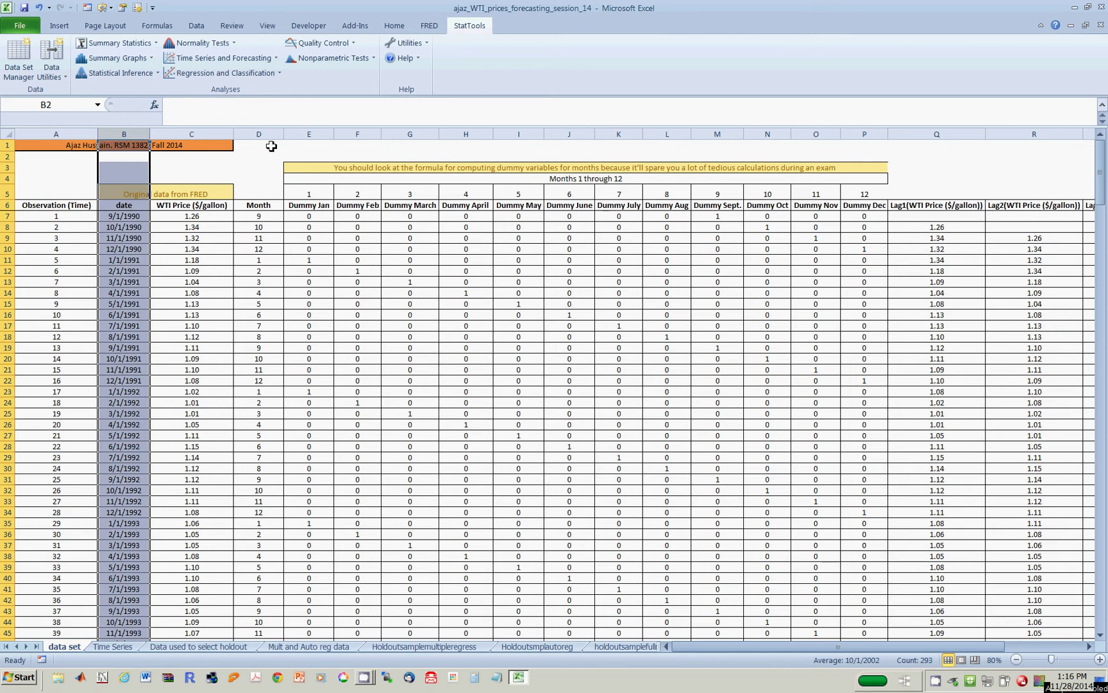
{"action": "left_click", "coordinate": [193, 133]}
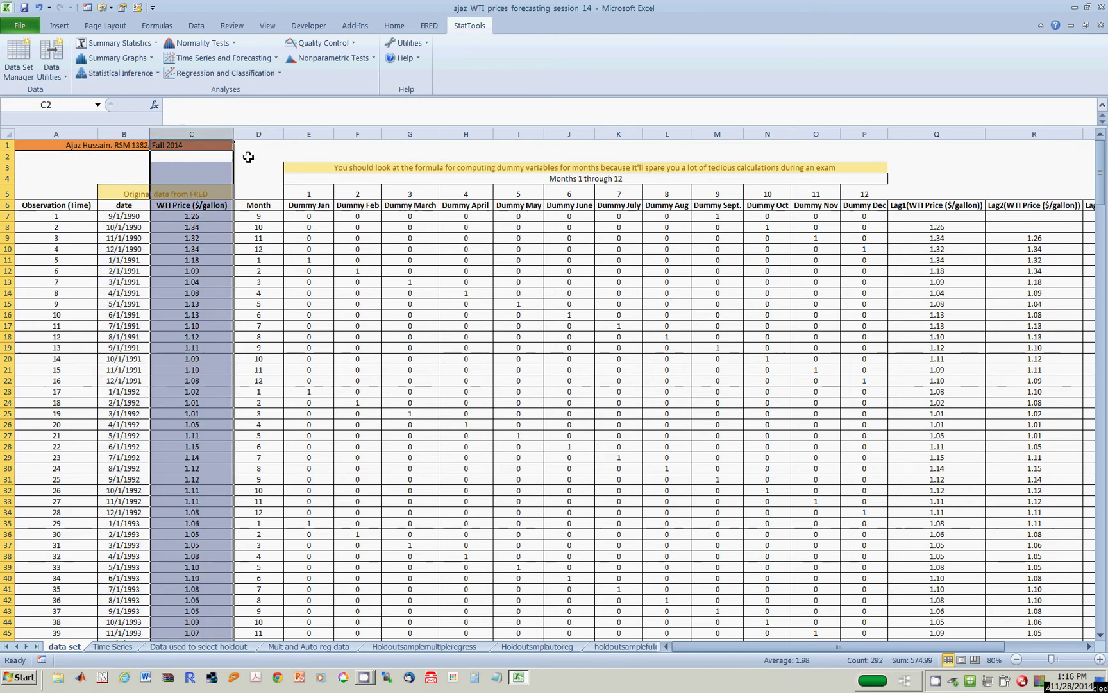
{"action": "left_click", "coordinate": [258, 134]}
{"action": "left_click", "coordinate": [259, 221]}
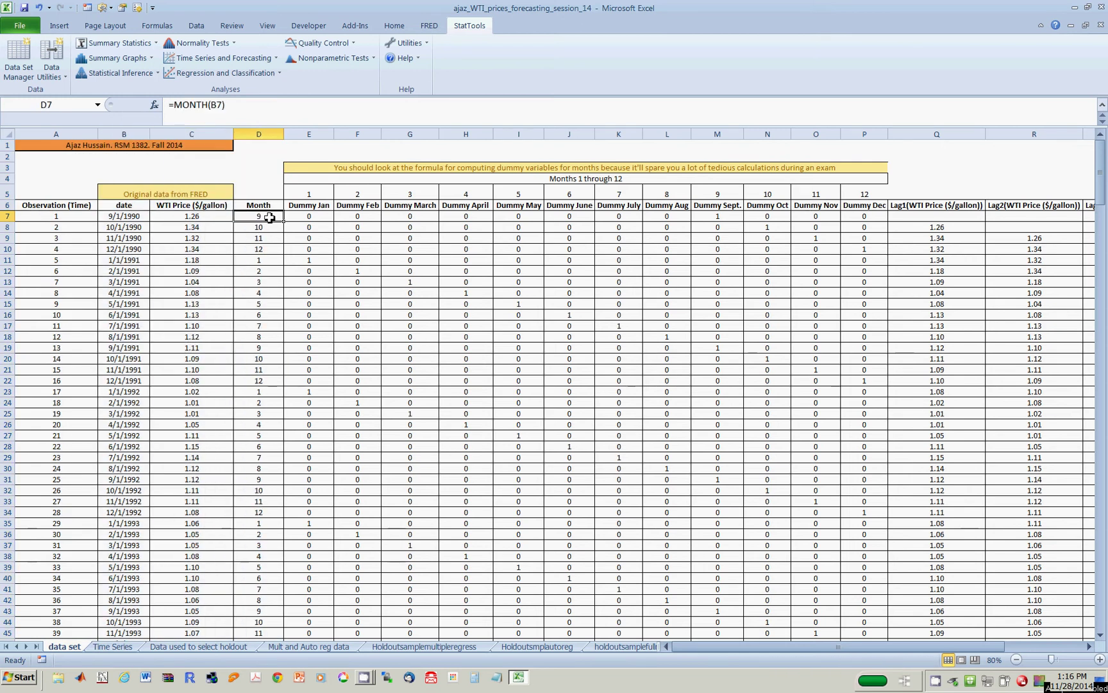
{"action": "left_click", "coordinate": [263, 133]}
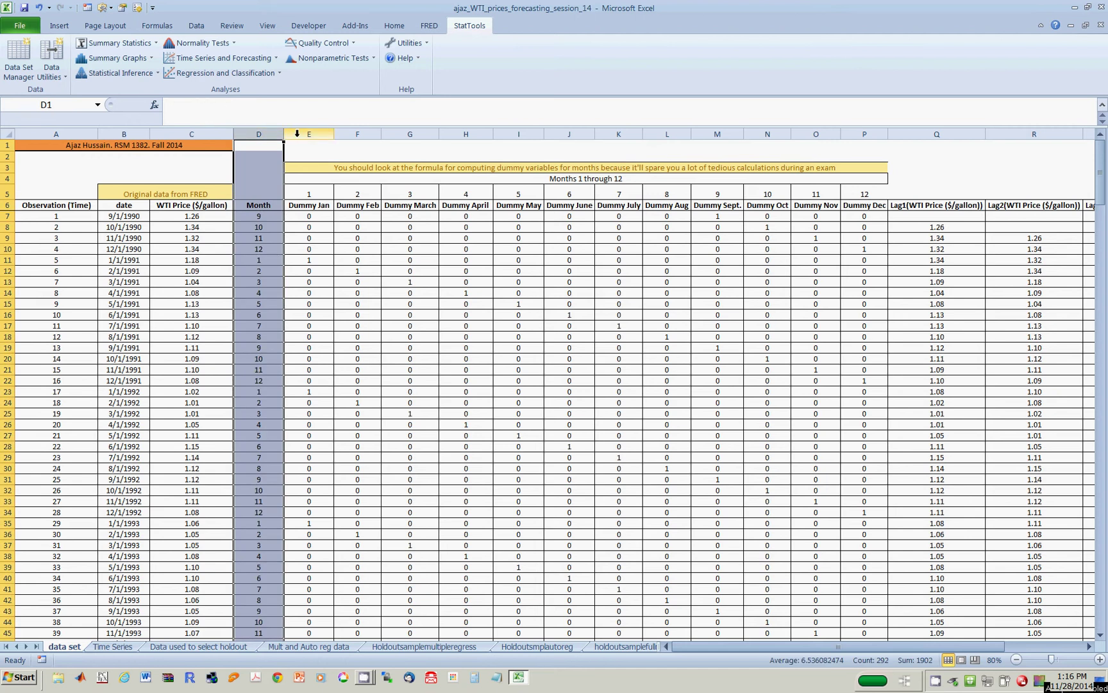
Review the Jan–Dec dummy columns and the Lag1–Lag4 WTI Price columns
{"action": "left_click_drag", "start_coordinate": [307, 133], "coordinate": [865, 137]}
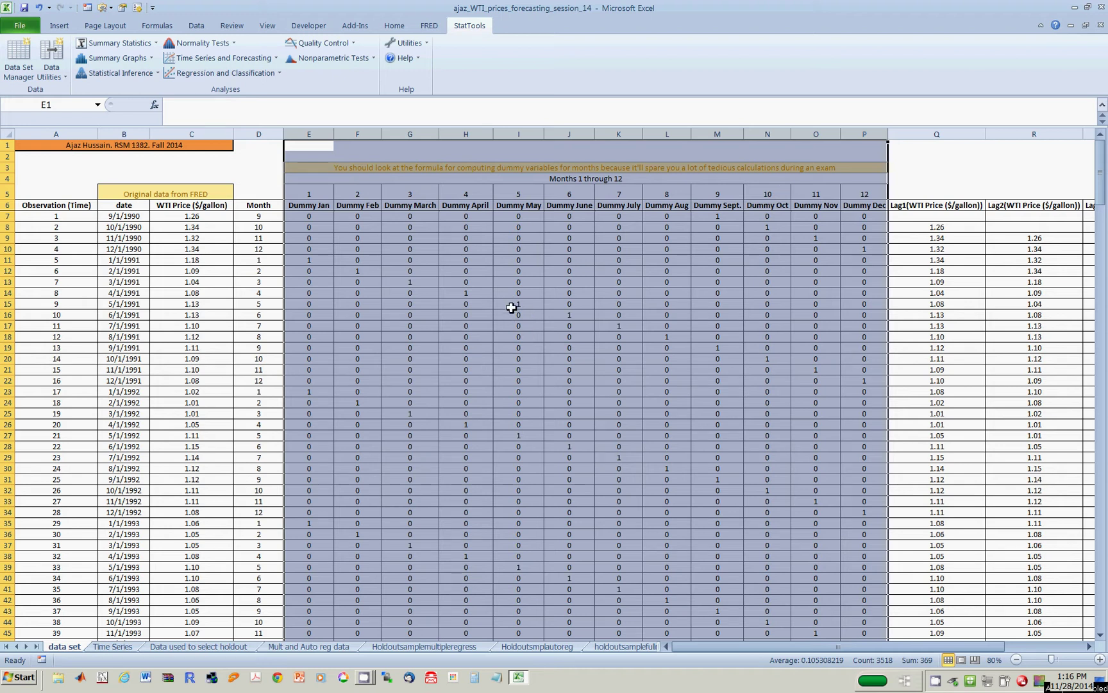
{"action": "left_click", "coordinate": [825, 270]}
{"action": "left_click", "coordinate": [836, 217]}
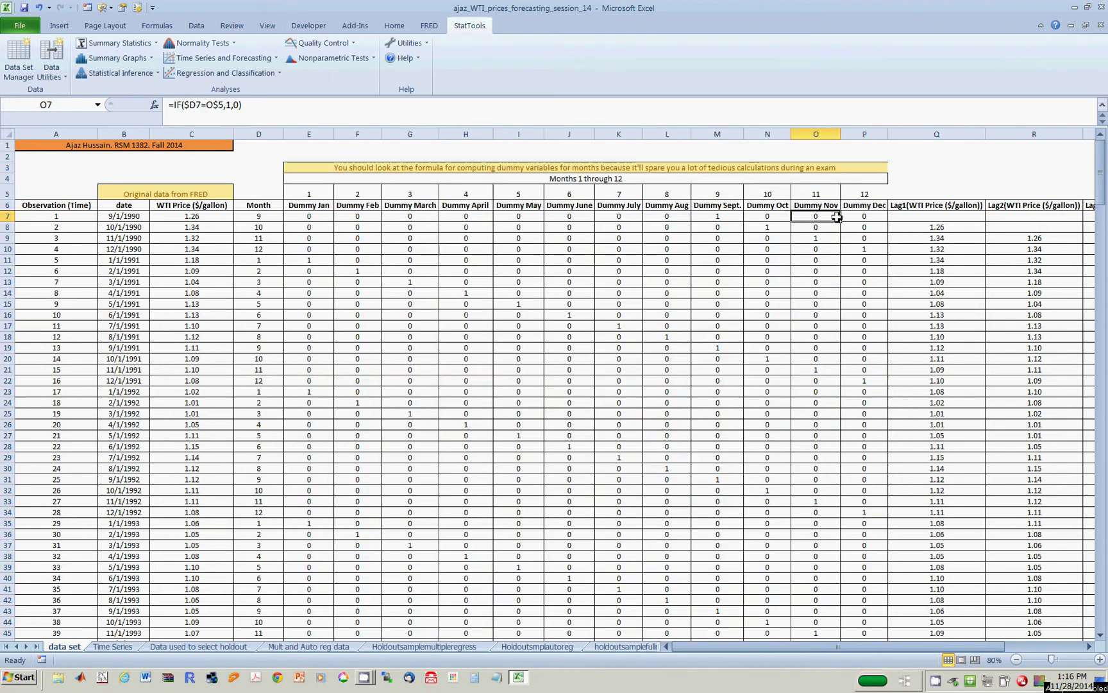
{"action": "key", "text": "Right"}
{"action": "key", "text": "Right"}
{"action": "key", "text": "Right"}
{"action": "key", "text": "Right"}
{"action": "key", "text": "Right"}
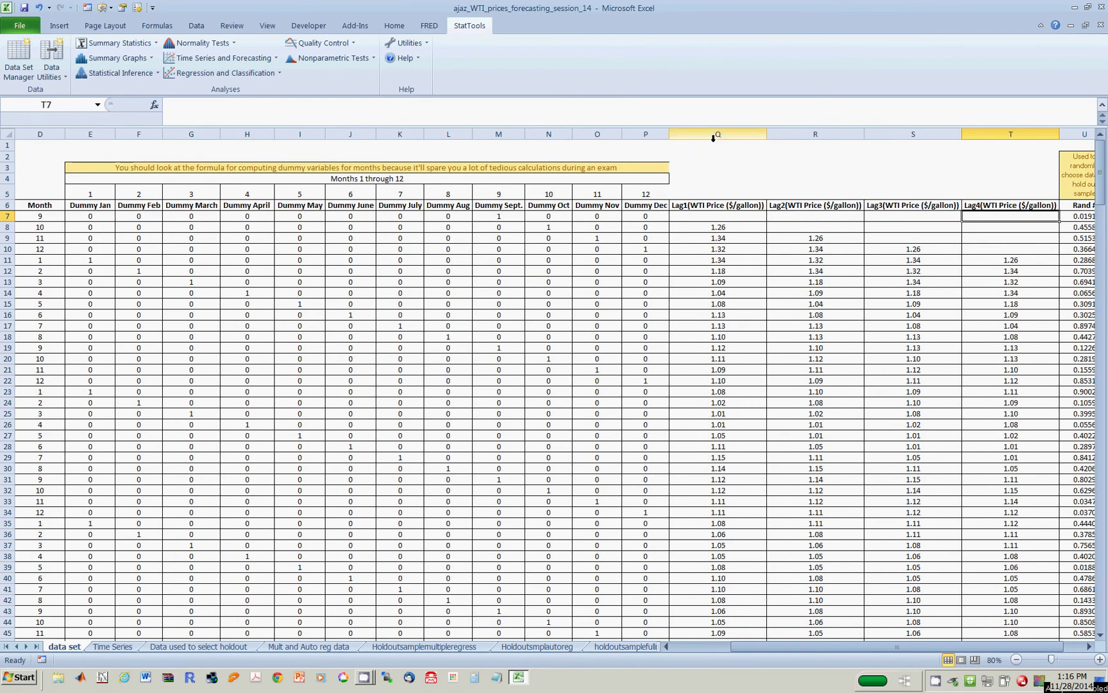
{"action": "left_click", "coordinate": [713, 138]}
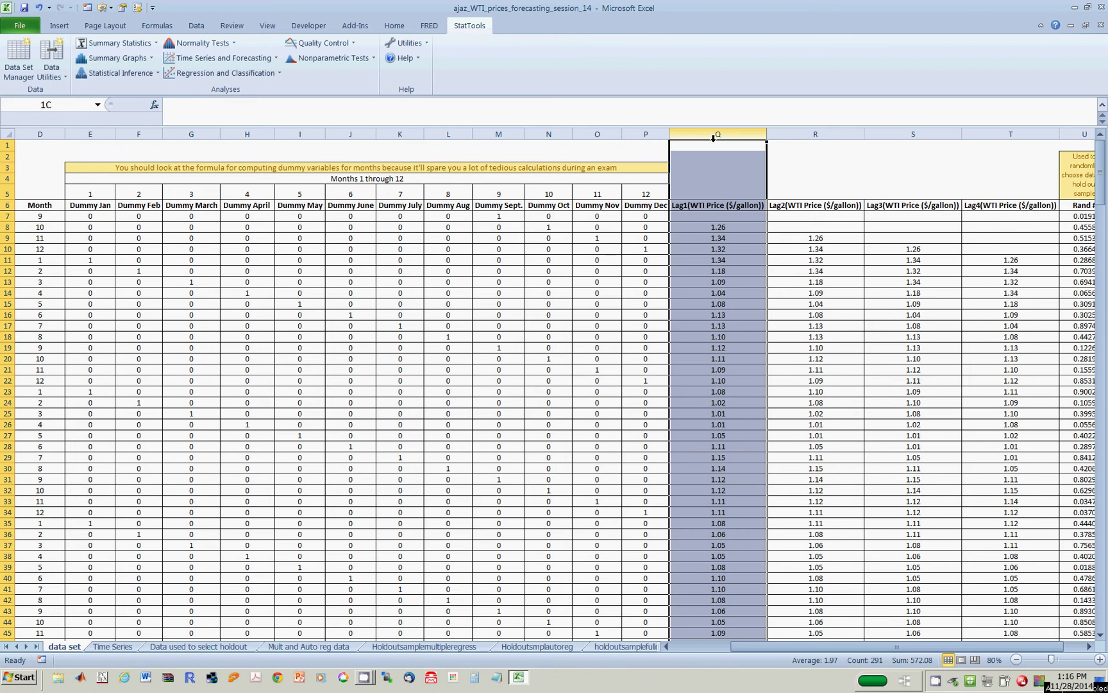
{"action": "left_click_drag", "start_coordinate": [713, 138], "coordinate": [980, 149]}
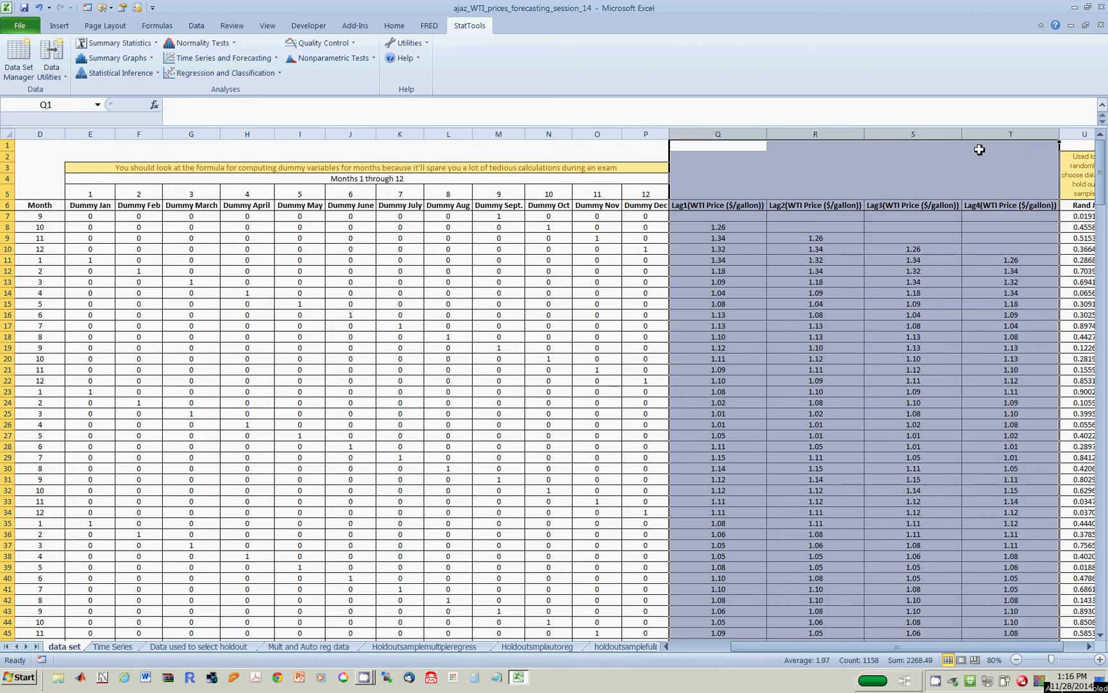
{"action": "left_click", "coordinate": [615, 349]}
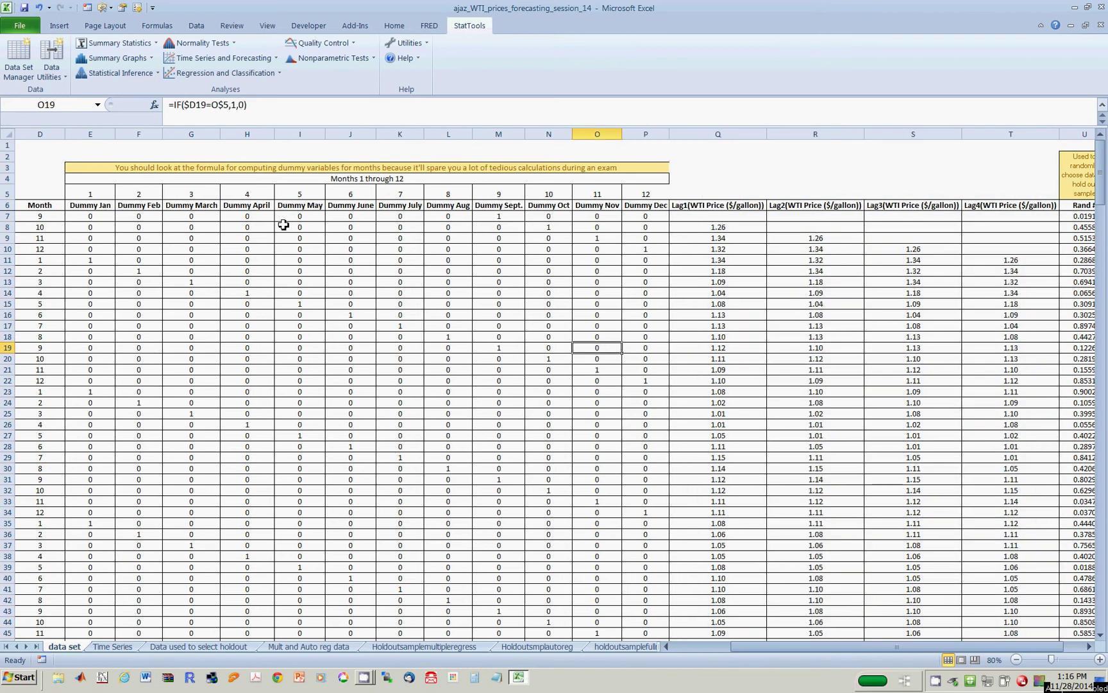
{"action": "left_click", "coordinate": [60, 80]}
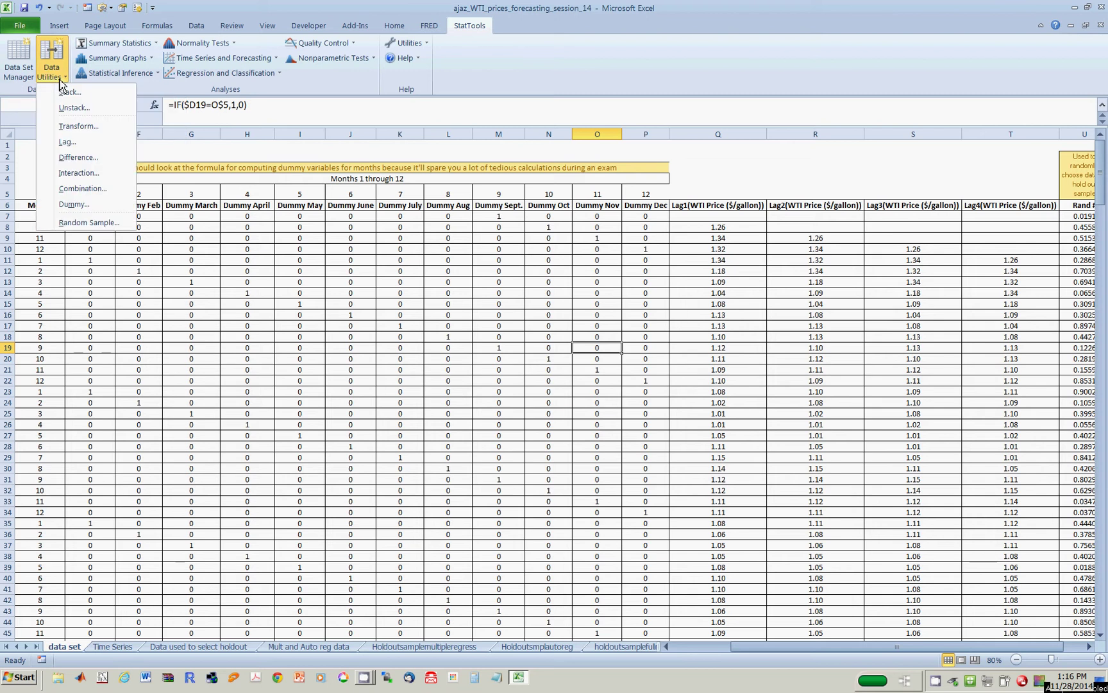
{"action": "left_click", "coordinate": [67, 142]}
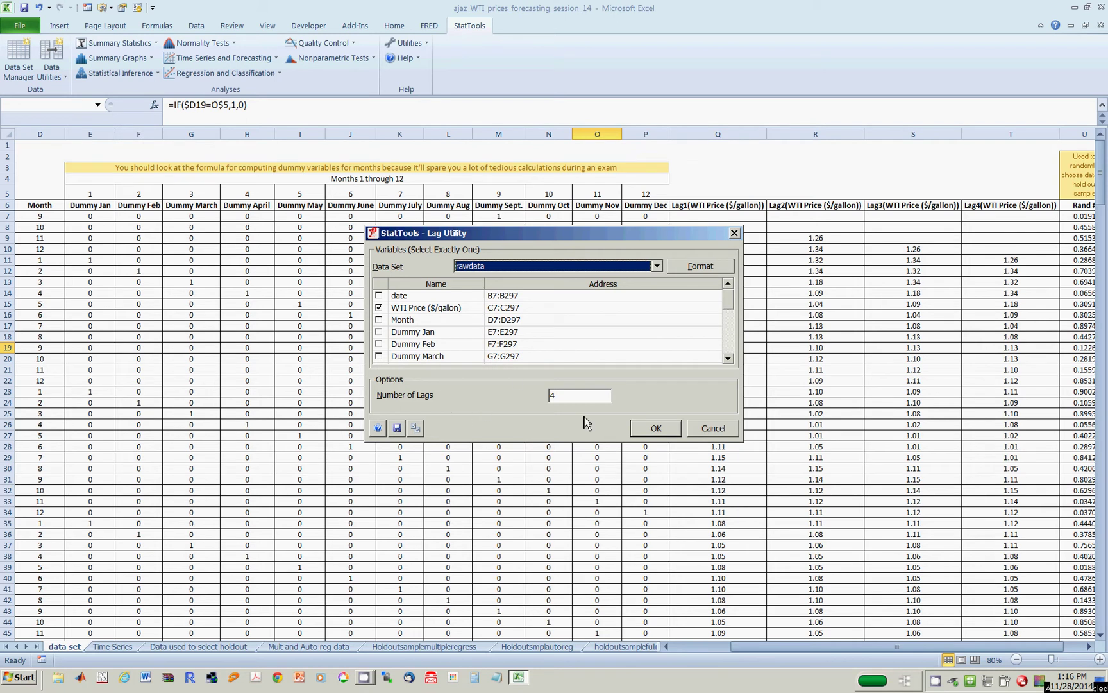
{"action": "left_click", "coordinate": [558, 399]}
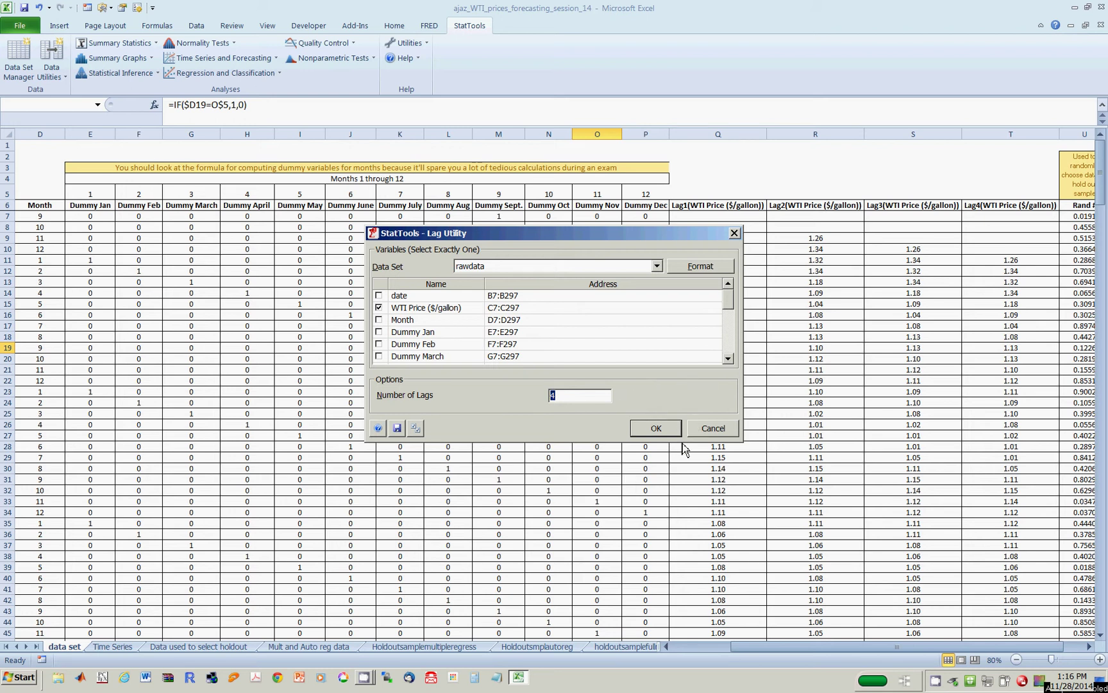
{"action": "left_click", "coordinate": [713, 428]}
Inspect row 7 and the Rand # column U, whose first value is 0.0191
{"action": "left_click", "coordinate": [789, 307]}
{"action": "left_click", "coordinate": [722, 217]}
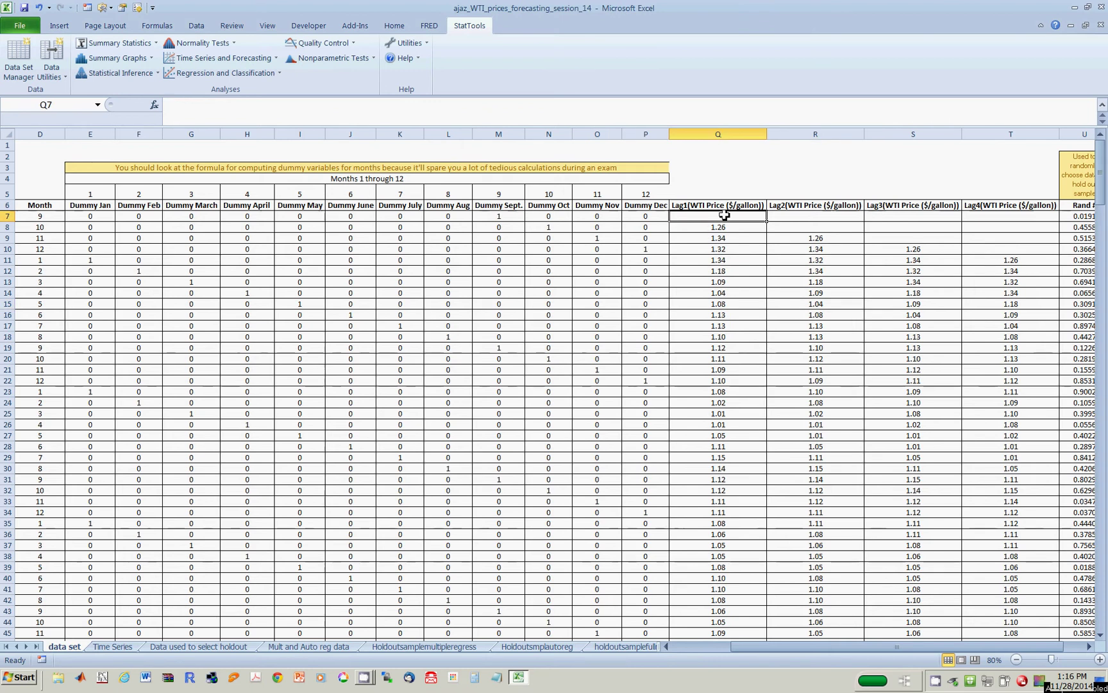
{"action": "key", "text": "Left"}
{"action": "key", "text": "Left"}
{"action": "key", "text": "Left"}
{"action": "key", "text": "Left"}
{"action": "key", "text": "Left"}
{"action": "key", "text": "Left"}
{"action": "key", "text": "Left"}
{"action": "key", "text": "Left"}
{"action": "key", "text": "Left"}
{"action": "key", "text": "Left"}
{"action": "key", "text": "Left"}
{"action": "key", "text": "Left"}
{"action": "key", "text": "Left"}
{"action": "key", "text": "Left"}
{"action": "key", "text": "Left"}
{"action": "key", "text": "Left"}
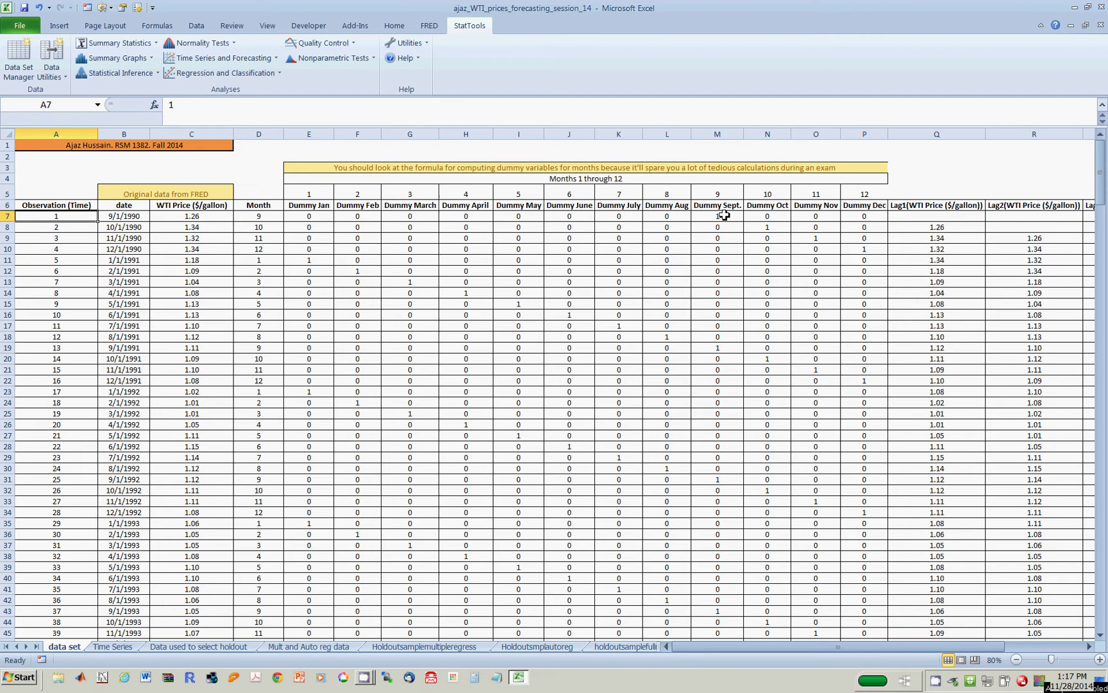
{"action": "key", "text": "Right"}
{"action": "key", "text": "Right"}
{"action": "key", "text": "Right"}
{"action": "key", "text": "Right"}
{"action": "key", "text": "Right"}
{"action": "key", "text": "Right"}
{"action": "key", "text": "Right"}
{"action": "key", "text": "Right"}
{"action": "key", "text": "Right"}
{"action": "key", "text": "Right"}
{"action": "key", "text": "Right"}
{"action": "key", "text": "Right"}
{"action": "key", "text": "Right"}
{"action": "key", "text": "Right"}
{"action": "key", "text": "Right"}
{"action": "key", "text": "Right"}
{"action": "key", "text": "Right"}
{"action": "key", "text": "Right"}
{"action": "key", "text": "Right"}
{"action": "key", "text": "Right"}
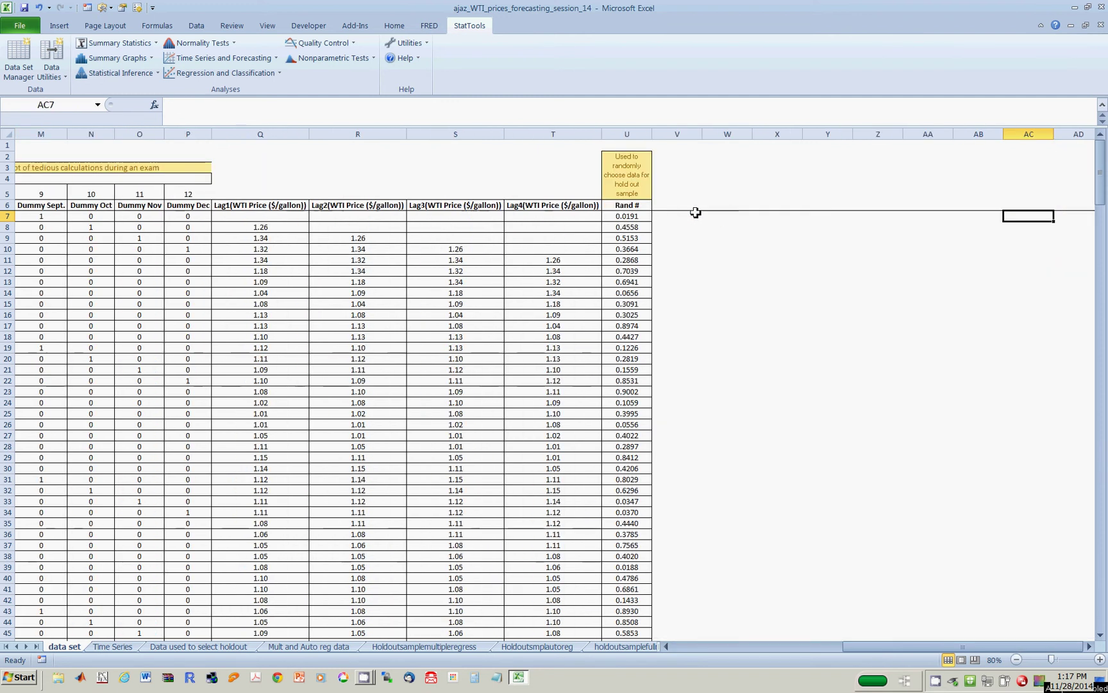
{"action": "left_click", "coordinate": [624, 136]}
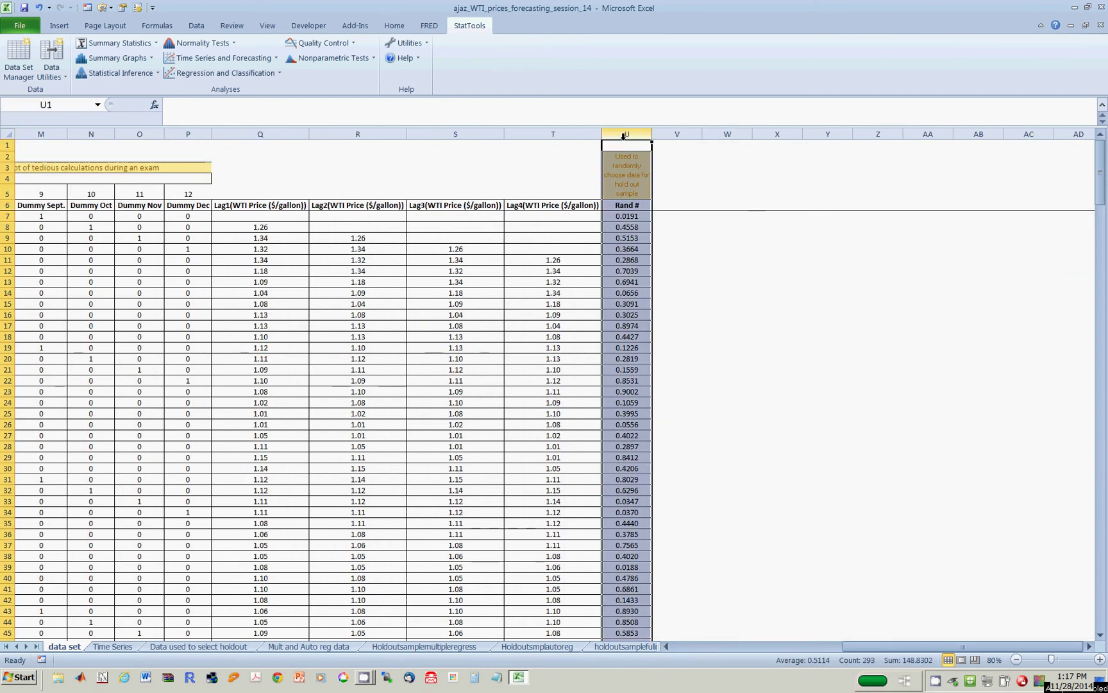
{"action": "left_click", "coordinate": [637, 215]}
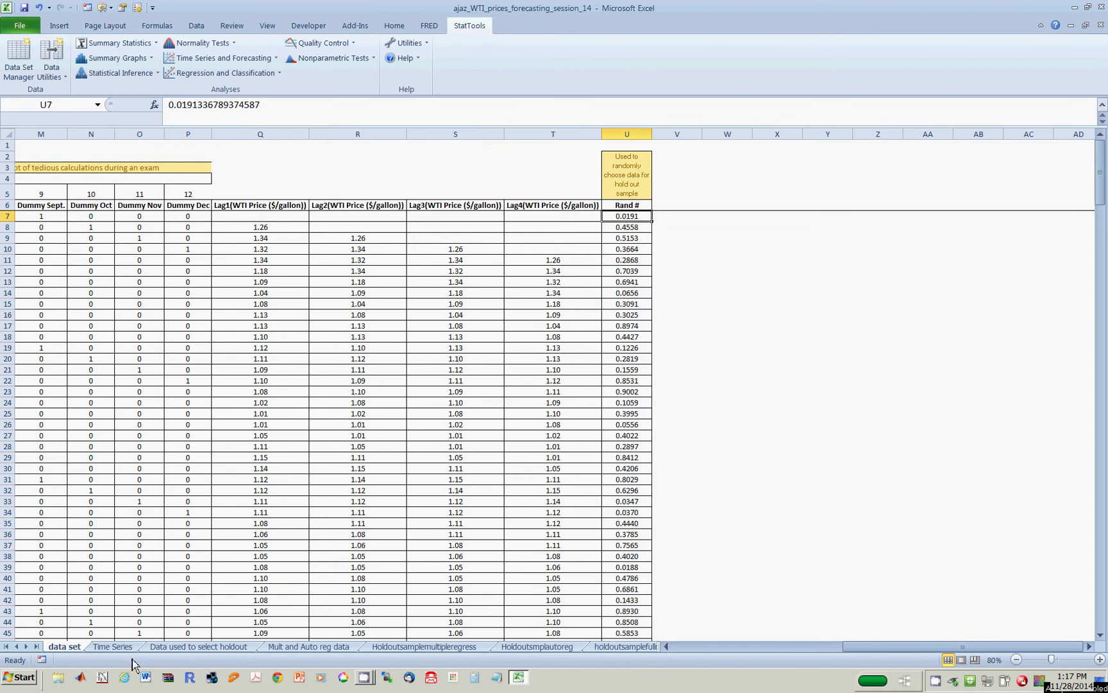
{"action": "left_click", "coordinate": [186, 646]}
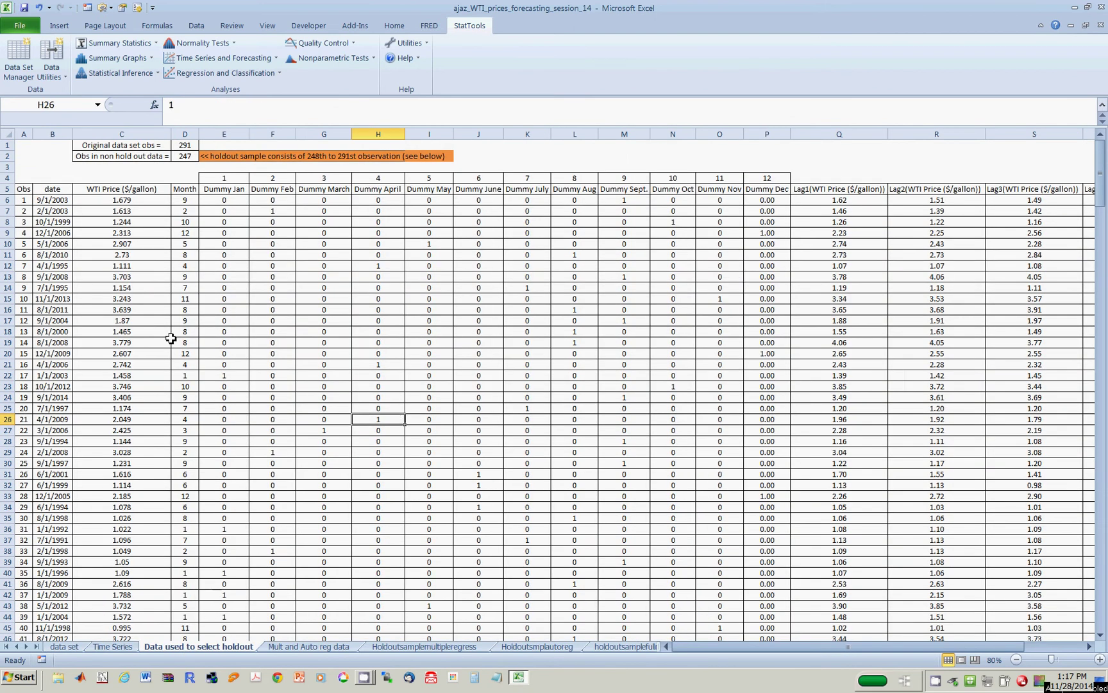
{"action": "left_click", "coordinate": [24, 190]}
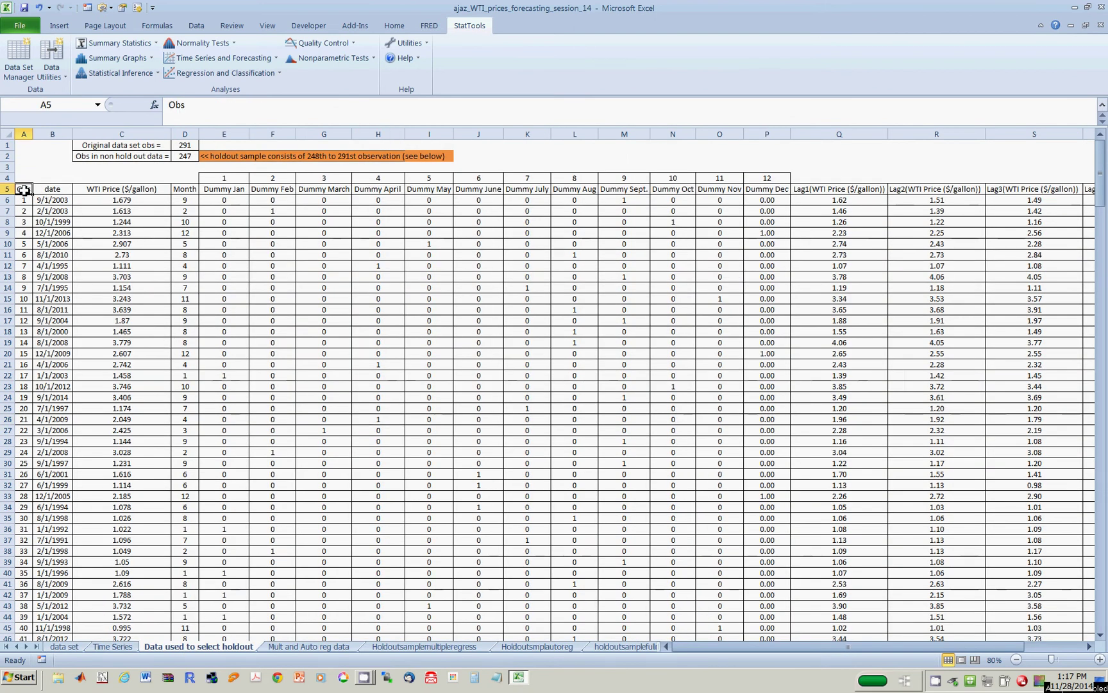
{"action": "key", "text": "Right"}
{"action": "key", "text": "Right"}
{"action": "key", "text": "Right"}
{"action": "key", "text": "Right"}
{"action": "key", "text": "Right"}
{"action": "key", "text": "Right"}
{"action": "key", "text": "Right"}
{"action": "key", "text": "Right"}
{"action": "key", "text": "Right"}
{"action": "key", "text": "Right"}
{"action": "key", "text": "Right"}
{"action": "key", "text": "Right"}
{"action": "key", "text": "Right"}
{"action": "key", "text": "Right"}
{"action": "key", "text": "Right"}
{"action": "key", "text": "Right"}
{"action": "key", "text": "Right"}
{"action": "key", "text": "Right"}
{"action": "key", "text": "Right"}
{"action": "key", "text": "Right"}
{"action": "key", "text": "Right"}
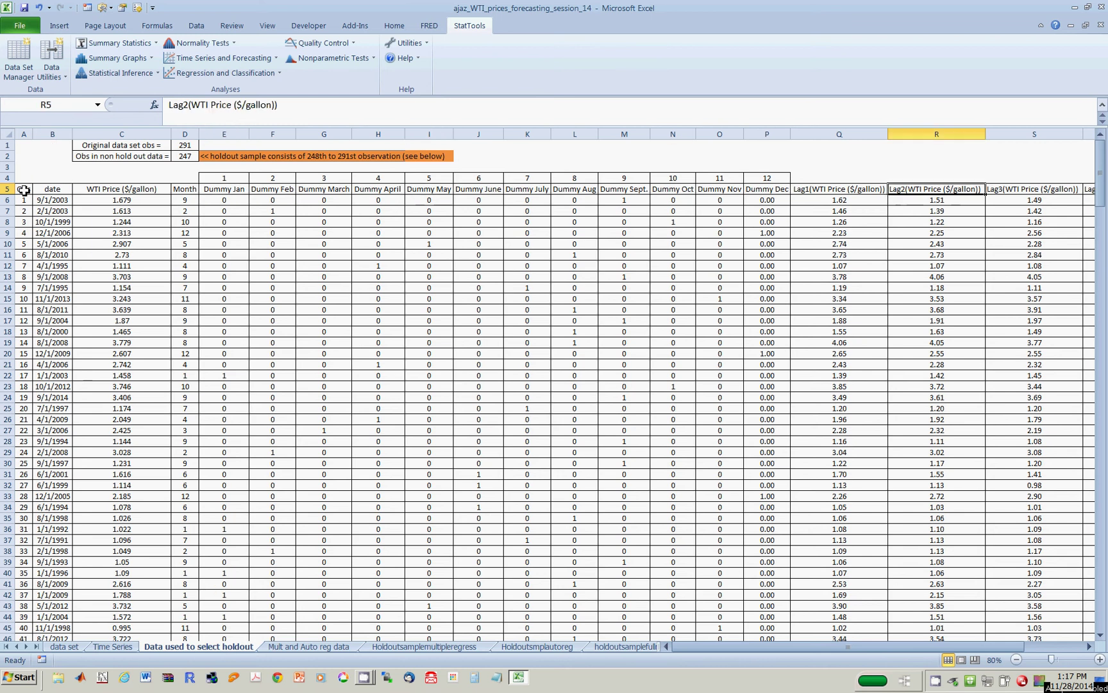
{"action": "key", "text": "Left"}
{"action": "key", "text": "Left"}
{"action": "key", "text": "Left"}
{"action": "key", "text": "Left"}
{"action": "key", "text": "Left"}
{"action": "key", "text": "Left"}
{"action": "key", "text": "Left"}
{"action": "key", "text": "Left"}
{"action": "key", "text": "Left"}
{"action": "key", "text": "Left"}
{"action": "key", "text": "Left"}
{"action": "key", "text": "Right"}
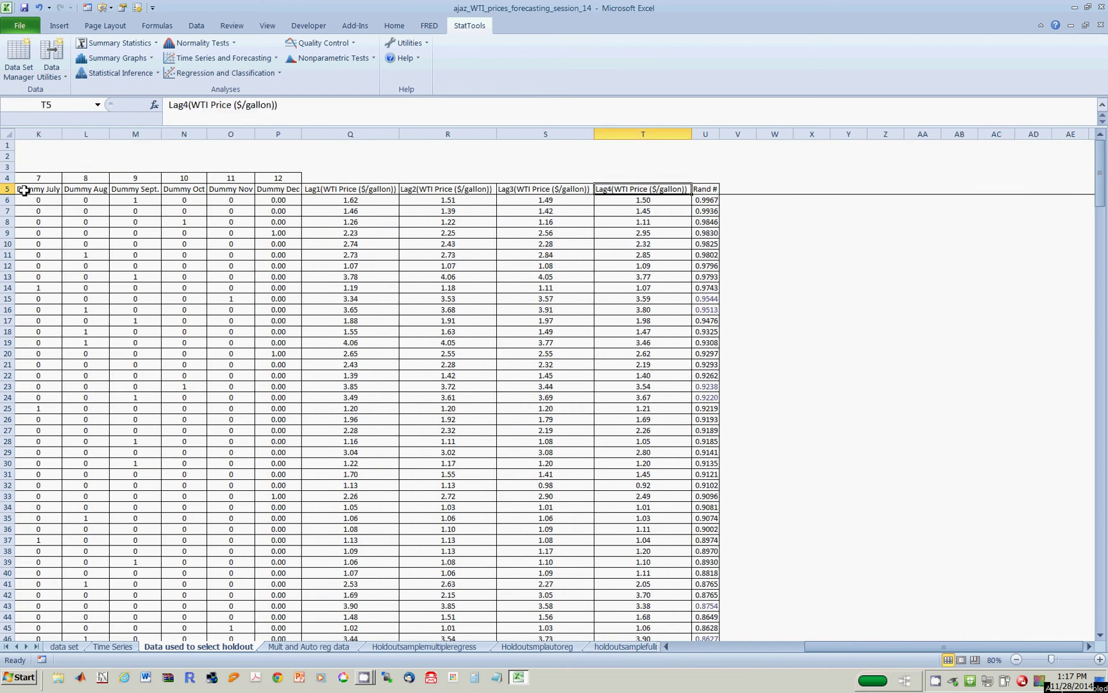
{"action": "key", "text": "Right"}
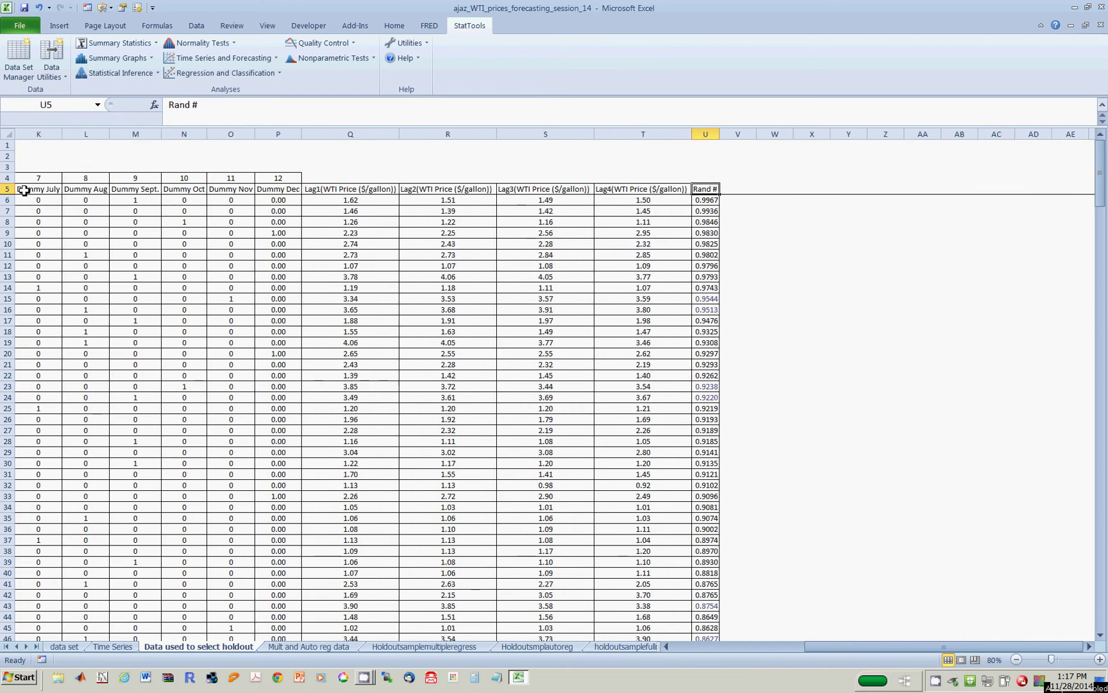
{"action": "key", "text": "Left"}
{"action": "key", "text": "Left"}
{"action": "key", "text": "Left"}
{"action": "key", "text": "Left"}
{"action": "key", "text": "Left"}
{"action": "key", "text": "Left"}
{"action": "key", "text": "Left"}
{"action": "key", "text": "Left"}
{"action": "key", "text": "Left"}
{"action": "key", "text": "Left"}
{"action": "key", "text": "Left"}
{"action": "key", "text": "Left"}
{"action": "key", "text": "Left"}
{"action": "key", "text": "Left"}
{"action": "key", "text": "Left"}
{"action": "key", "text": "Left"}
{"action": "key", "text": "Left"}
{"action": "key", "text": "Left"}
{"action": "key", "text": "Left"}
{"action": "key", "text": "Left"}
{"action": "key", "text": "Up"}
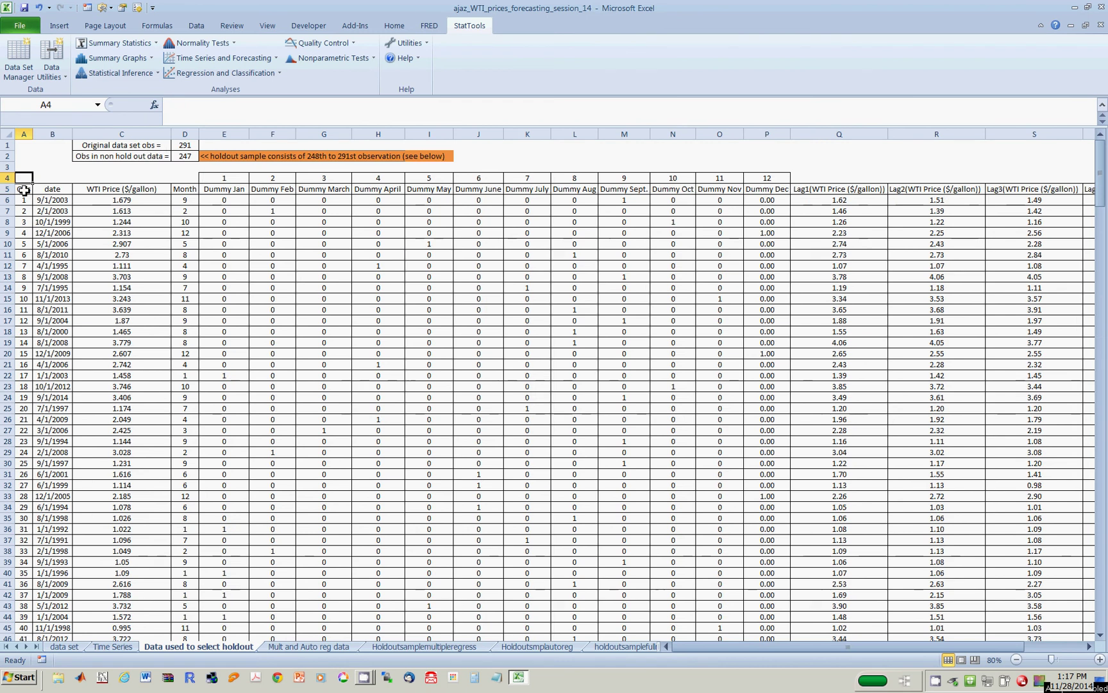
{"action": "key", "text": "Up"}
{"action": "key", "text": "Up"}
{"action": "key", "text": "Up"}
{"action": "key", "text": "Right"}
{"action": "key", "text": "Right"}
{"action": "key", "text": "Right"}
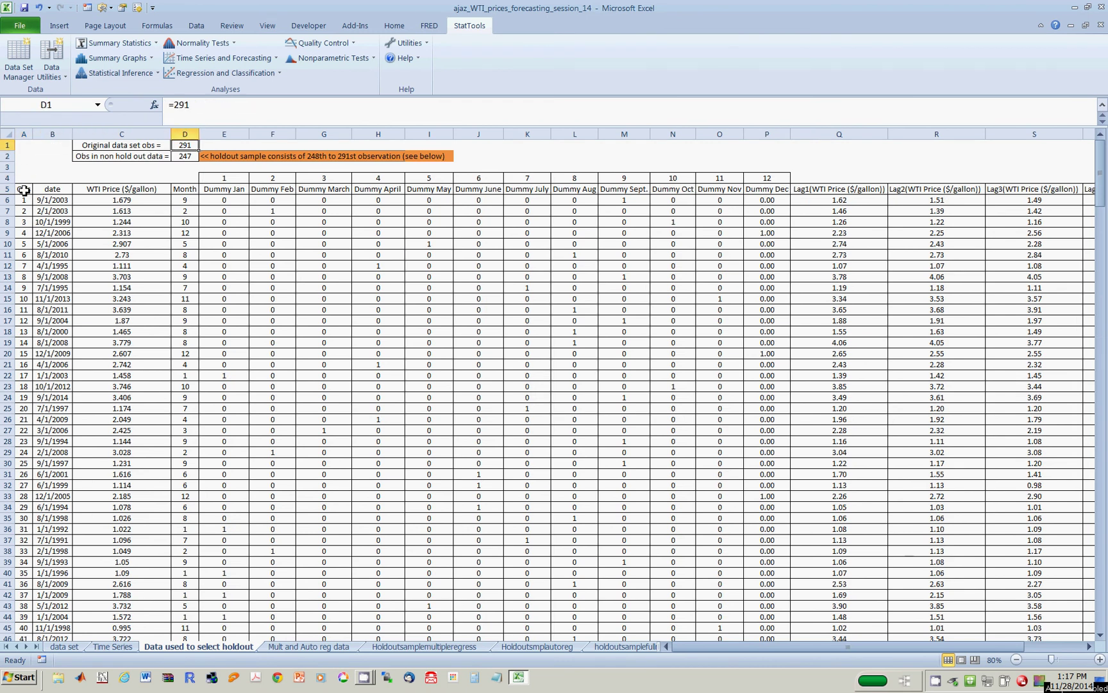
{"action": "key", "text": "Down"}
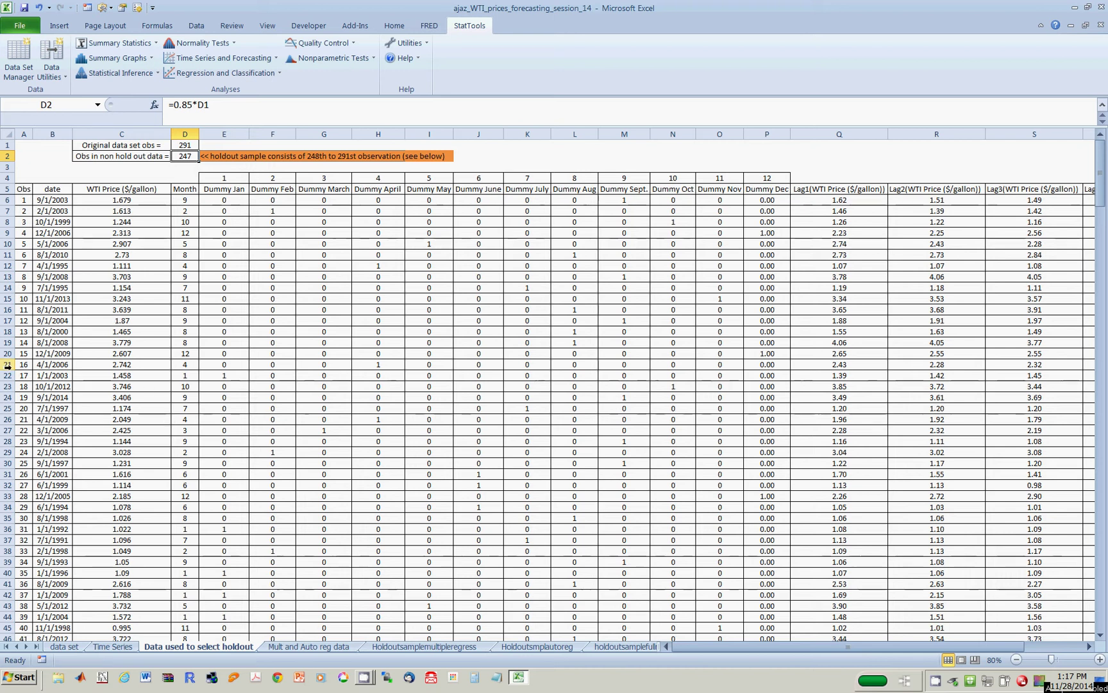
{"action": "left_click", "coordinate": [159, 267]}
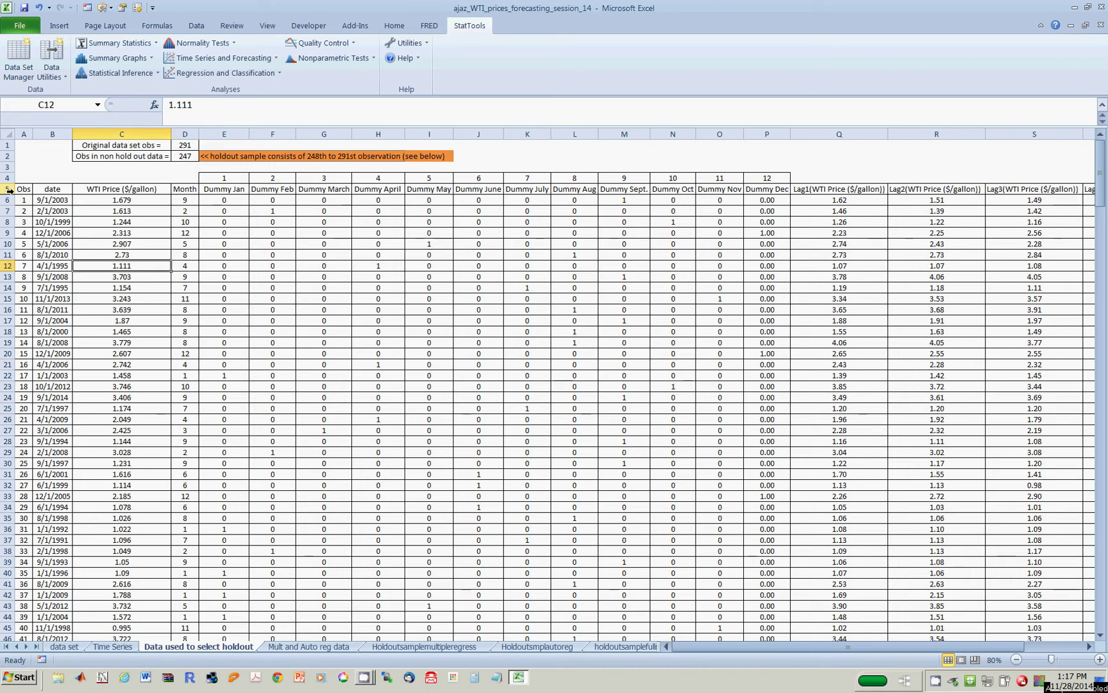
{"action": "left_click_drag", "start_coordinate": [8, 189], "coordinate": [88, 585]}
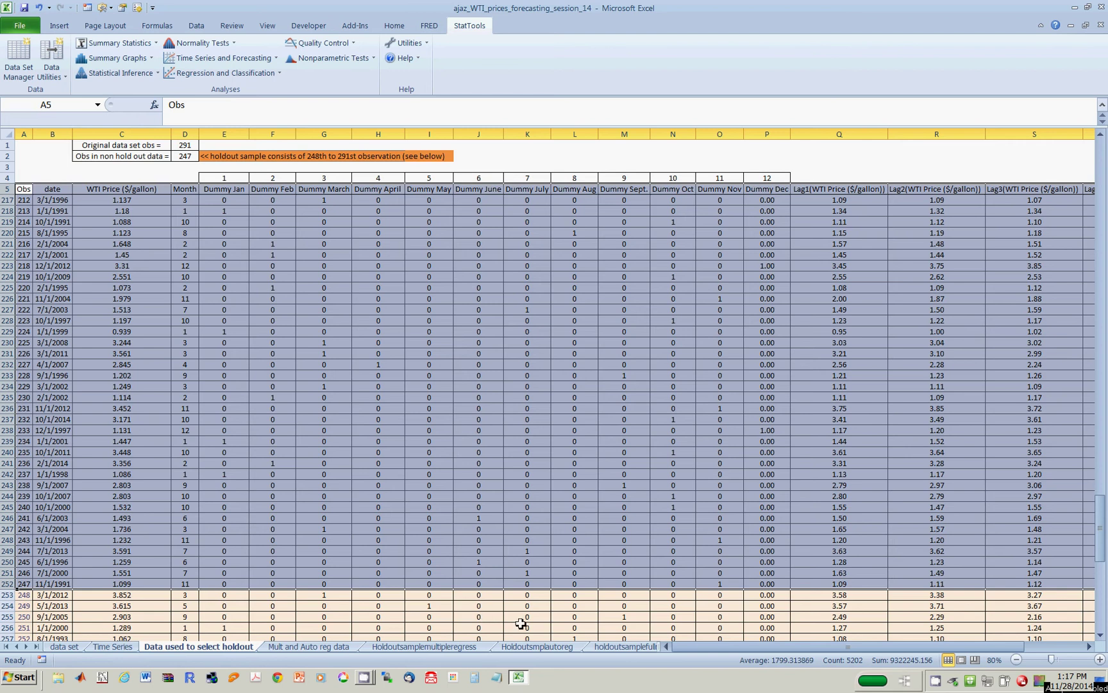
{"action": "left_click", "coordinate": [380, 563]}
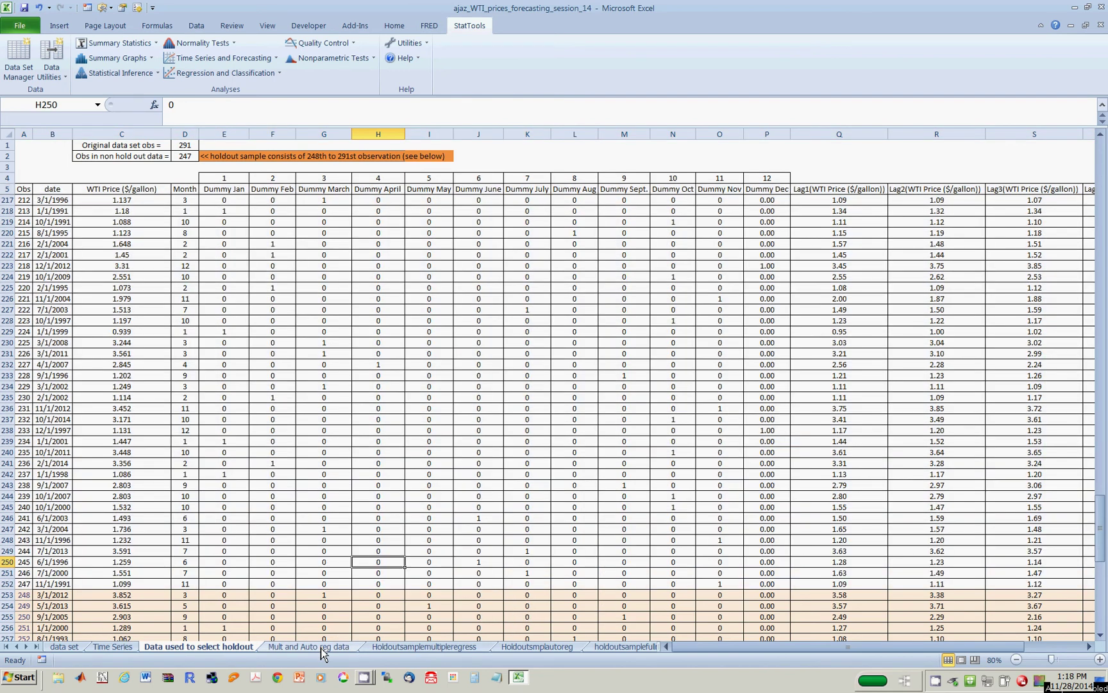
Review the row 3 headers of the Mult and Auto reg data sheet
{"action": "left_click", "coordinate": [322, 648]}
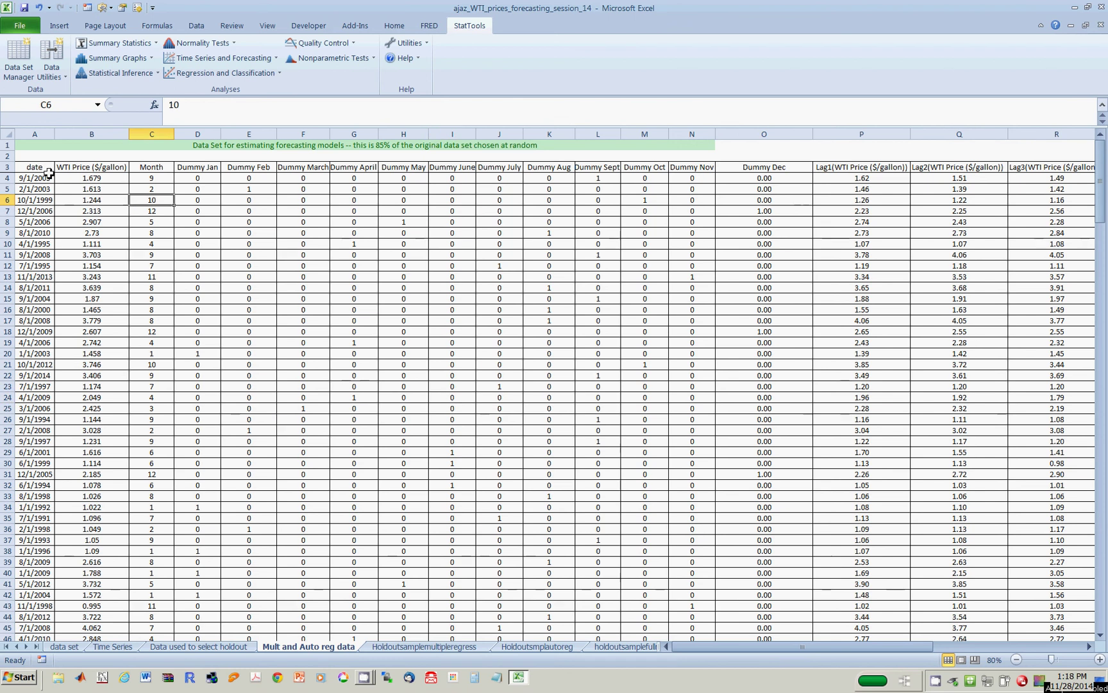
{"action": "left_click", "coordinate": [22, 166]}
{"action": "key", "text": "Right"}
{"action": "key", "text": "Right"}
{"action": "key", "text": "Right"}
{"action": "key", "text": "Right"}
{"action": "key", "text": "Right"}
{"action": "key", "text": "Right"}
{"action": "key", "text": "Right"}
{"action": "key", "text": "Right"}
{"action": "key", "text": "Right"}
{"action": "key", "text": "Right"}
{"action": "key", "text": "Right"}
{"action": "key", "text": "Right"}
{"action": "key", "text": "Right"}
{"action": "key", "text": "Right"}
{"action": "key", "text": "Right"}
{"action": "key", "text": "Right"}
{"action": "key", "text": "Right"}
{"action": "key", "text": "Right"}
{"action": "key", "text": "Right"}
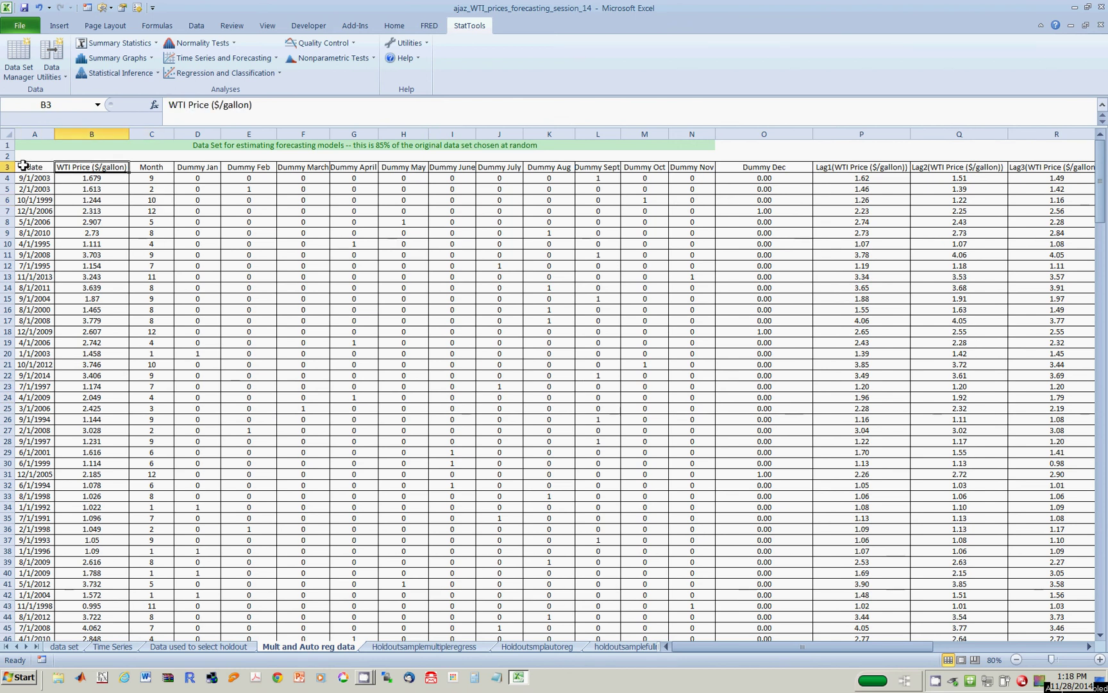
{"action": "key", "text": "Left"}
{"action": "key", "text": "Left"}
{"action": "key", "text": "Left"}
{"action": "key", "text": "Left"}
{"action": "key", "text": "Left"}
{"action": "key", "text": "Left"}
{"action": "key", "text": "Left"}
{"action": "key", "text": "Left"}
{"action": "key", "text": "Left"}
{"action": "key", "text": "Left"}
{"action": "key", "text": "Left"}
{"action": "key", "text": "Left"}
{"action": "key", "text": "Left"}
{"action": "key", "text": "Left"}
{"action": "key", "text": "Left"}
{"action": "key", "text": "Left"}
{"action": "key", "text": "Left"}
{"action": "key", "text": "Left"}
{"action": "key", "text": "Left"}
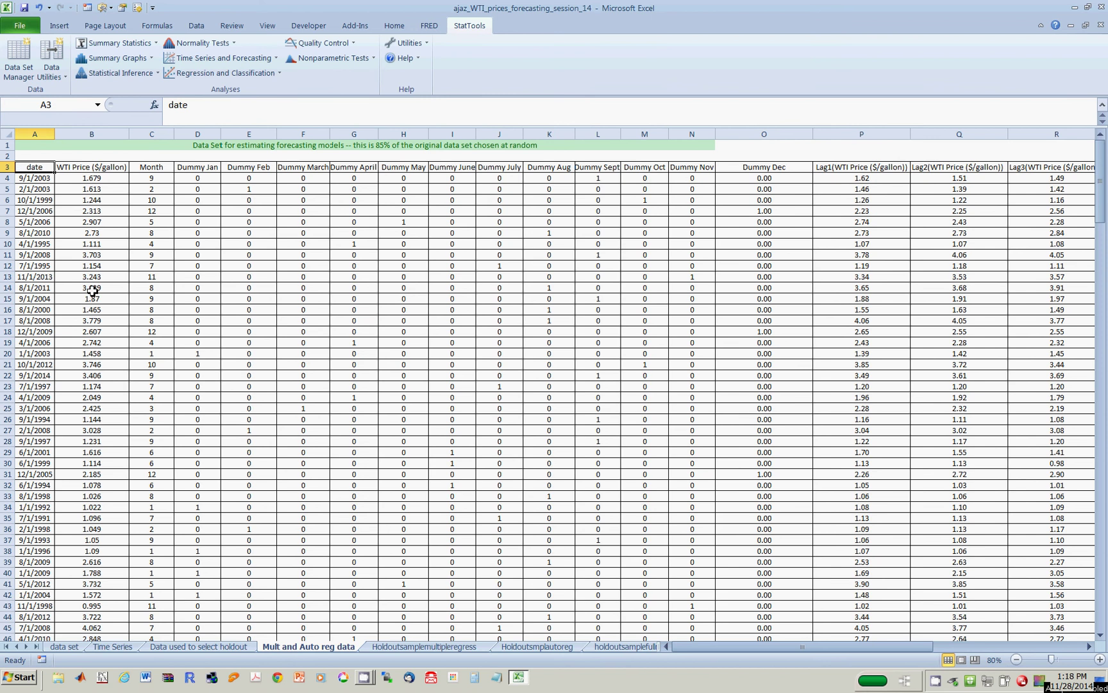
{"action": "left_click", "coordinate": [447, 646]}
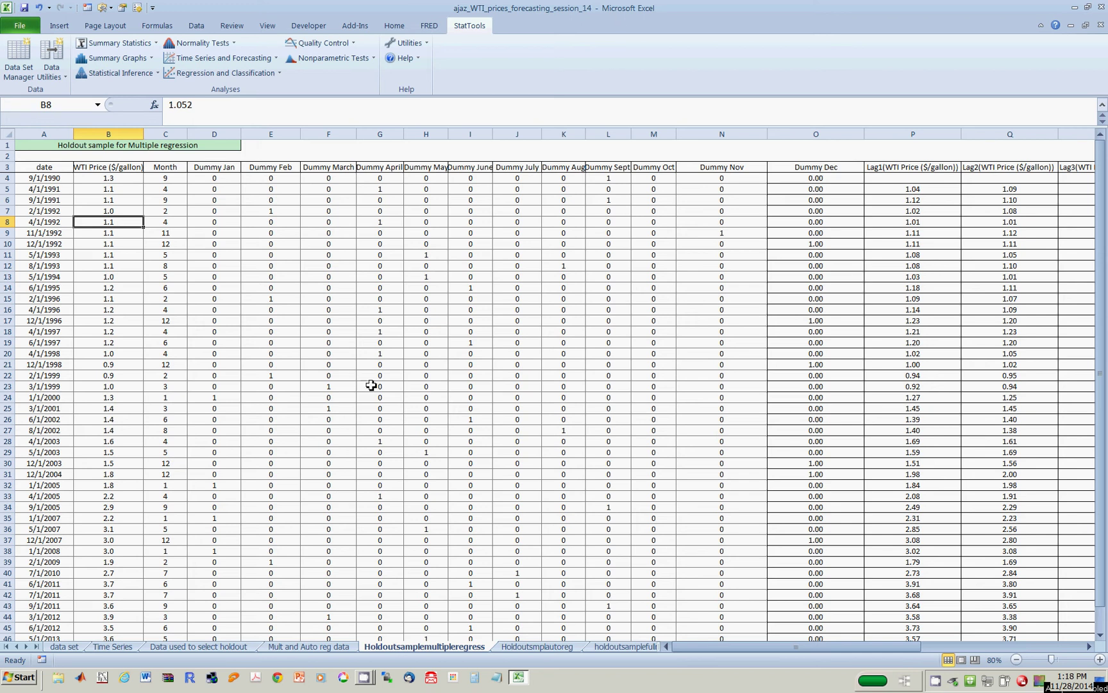
Review the holdout sheet's headers and first holdout row, with WTI price 1.258
{"action": "left_click", "coordinate": [22, 167]}
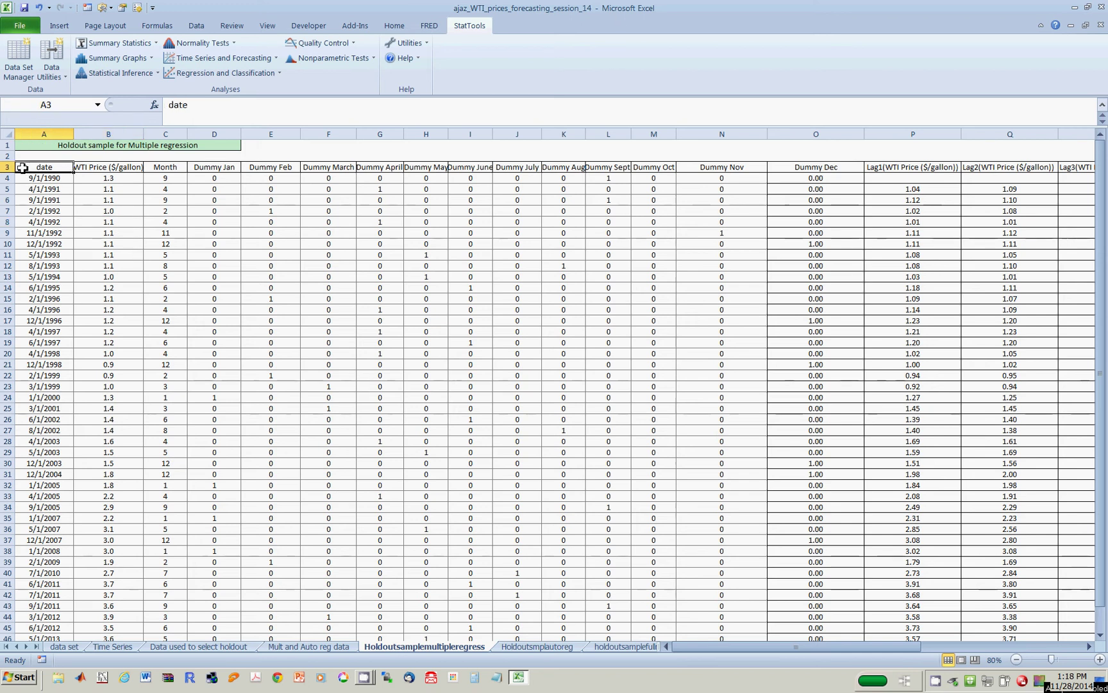
{"action": "key", "text": "Right"}
{"action": "key", "text": "Right"}
{"action": "key", "text": "Right"}
{"action": "key", "text": "Right"}
{"action": "key", "text": "Right"}
{"action": "key", "text": "Right"}
{"action": "key", "text": "Right"}
{"action": "key", "text": "Right"}
{"action": "key", "text": "Right"}
{"action": "key", "text": "Right"}
{"action": "key", "text": "Right"}
{"action": "key", "text": "Right"}
{"action": "key", "text": "Right"}
{"action": "key", "text": "Right"}
{"action": "key", "text": "Right"}
{"action": "key", "text": "Right"}
{"action": "key", "text": "Right"}
{"action": "key", "text": "Right"}
{"action": "key", "text": "Right"}
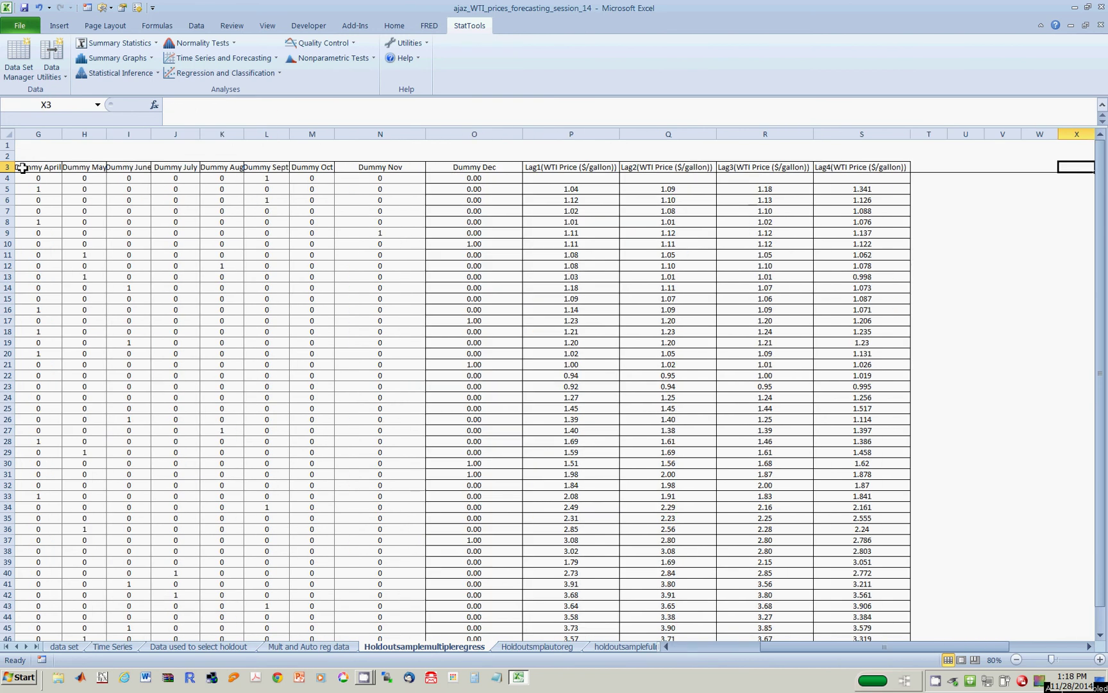
{"action": "key", "text": "Left"}
{"action": "key", "text": "Left"}
{"action": "key", "text": "Left"}
{"action": "key", "text": "Left"}
{"action": "key", "text": "Left"}
{"action": "key", "text": "Left"}
{"action": "key", "text": "Left"}
{"action": "key", "text": "Left"}
{"action": "key", "text": "Left"}
{"action": "key", "text": "Left"}
{"action": "key", "text": "Left"}
{"action": "key", "text": "Left"}
{"action": "key", "text": "Left"}
{"action": "key", "text": "Left"}
{"action": "key", "text": "Left"}
{"action": "key", "text": "Left"}
{"action": "key", "text": "Left"}
{"action": "key", "text": "Left"}
{"action": "key", "text": "Left"}
{"action": "key", "text": "Down"}
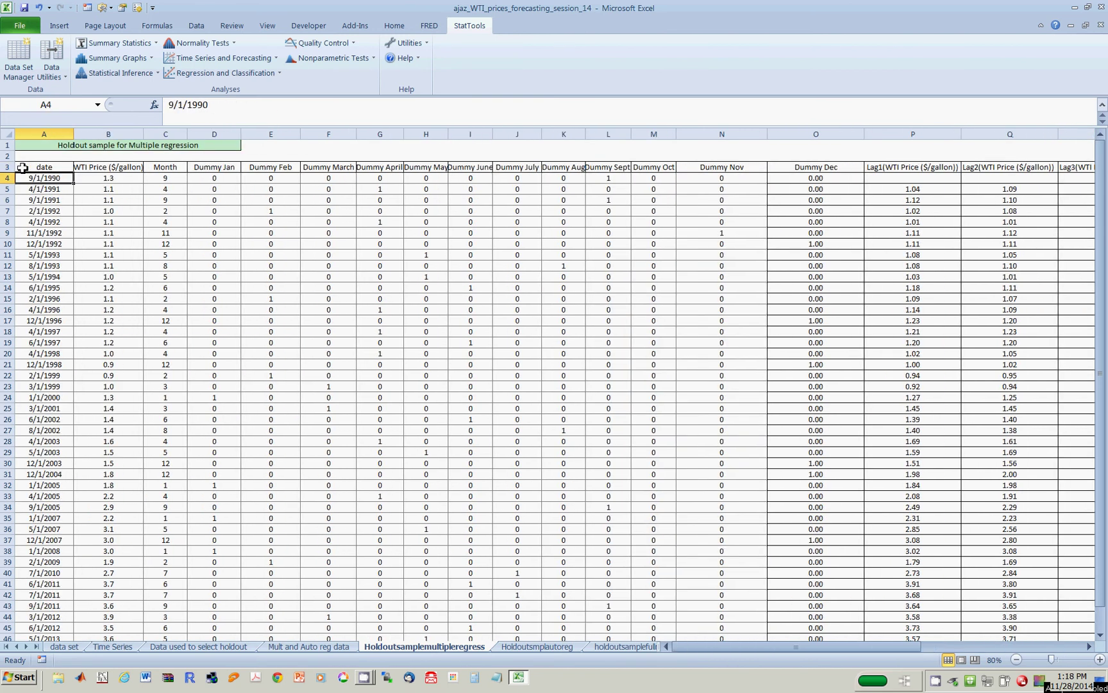
{"action": "key", "text": "Right"}
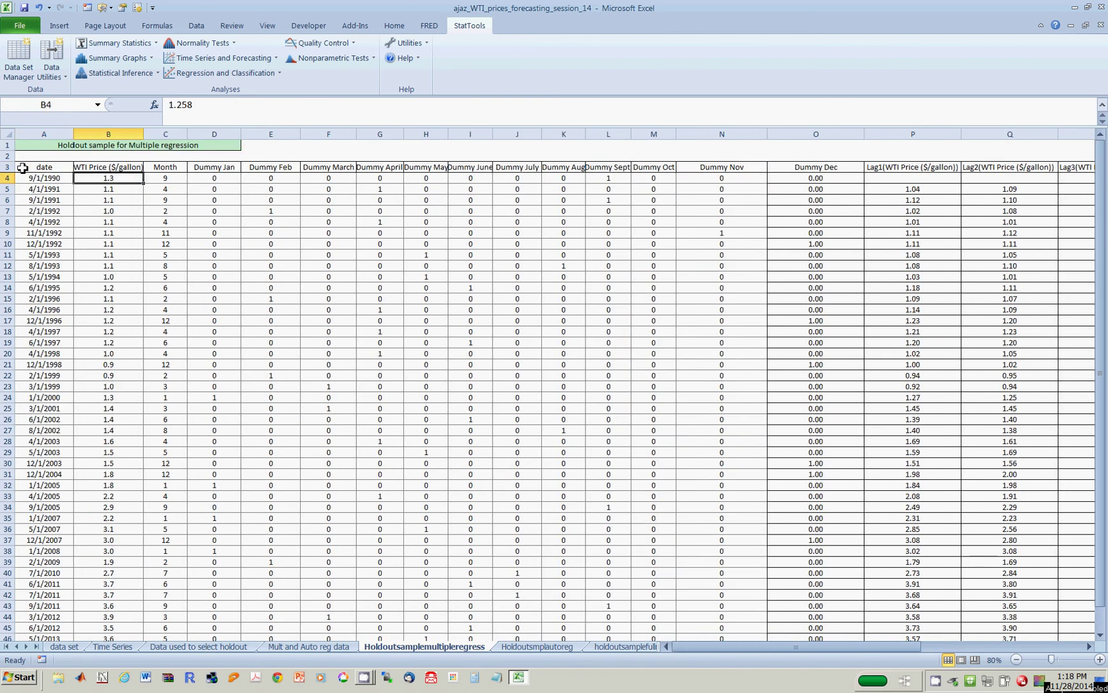
{"action": "key", "text": "Left"}
{"action": "key", "text": "Up"}
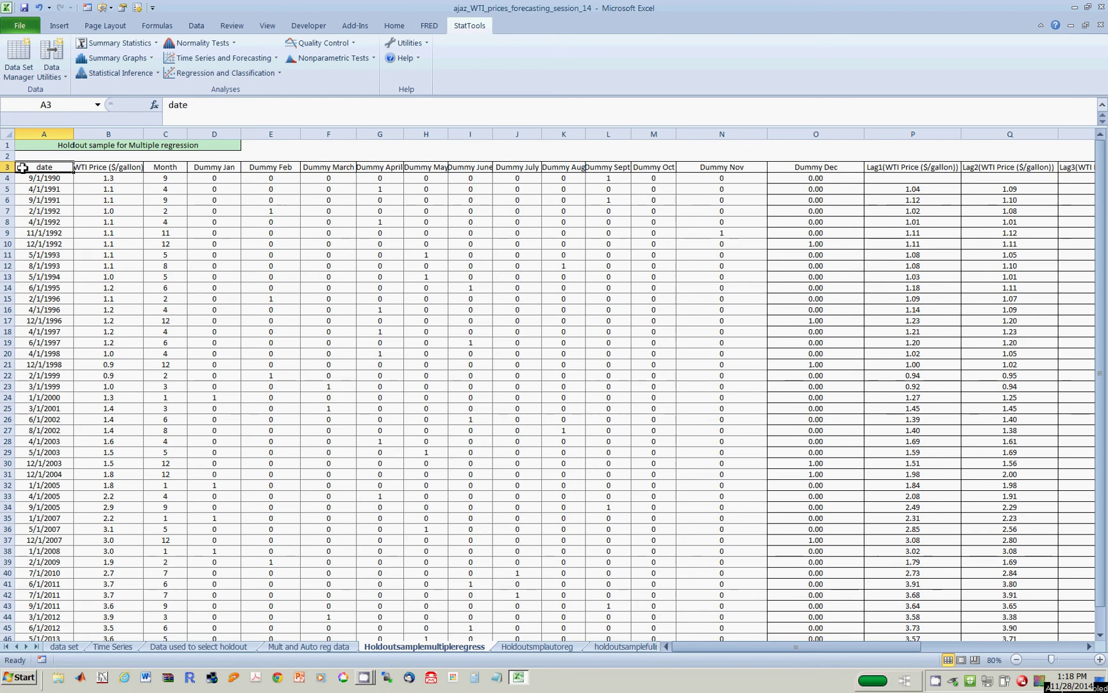
{"action": "key", "text": "Down"}
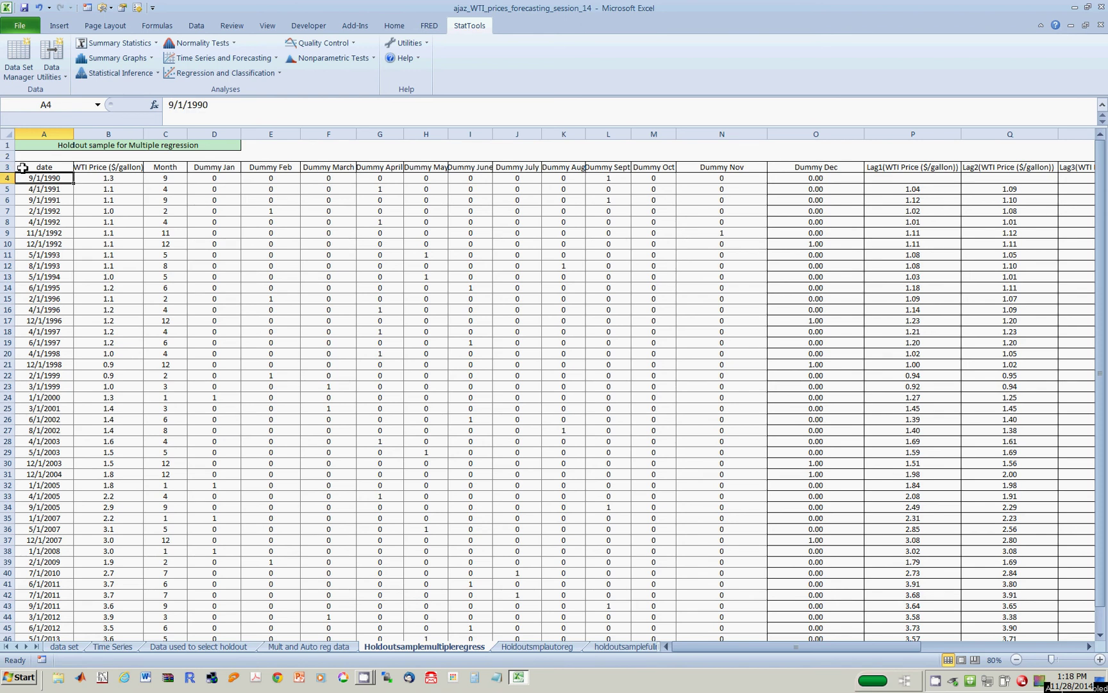
Move along row 4 to cell Z4 under Actual WTI Price
{"action": "key", "text": "Right"}
{"action": "key", "text": "Right"}
{"action": "key", "text": "Right"}
{"action": "key", "text": "Right"}
{"action": "key", "text": "Right"}
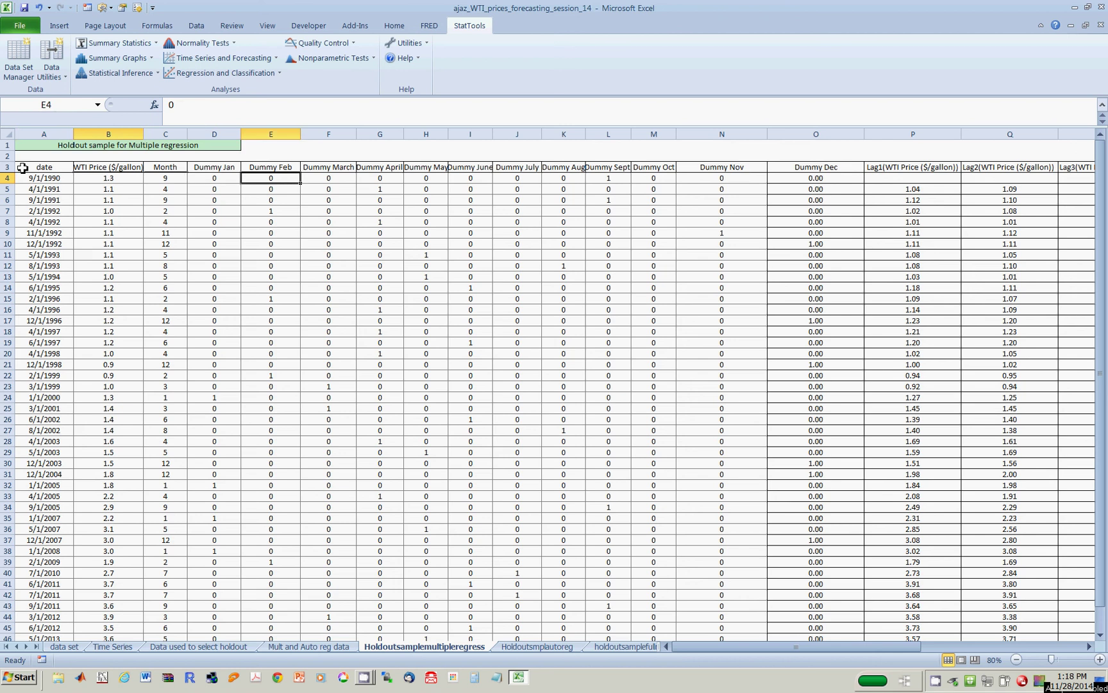
{"action": "key", "text": "Right"}
{"action": "key", "text": "Right"}
{"action": "key", "text": "Right"}
{"action": "key", "text": "Right"}
{"action": "key", "text": "Right"}
{"action": "key", "text": "Right"}
{"action": "key", "text": "Right"}
{"action": "key", "text": "Right"}
{"action": "key", "text": "Right"}
{"action": "key", "text": "Right"}
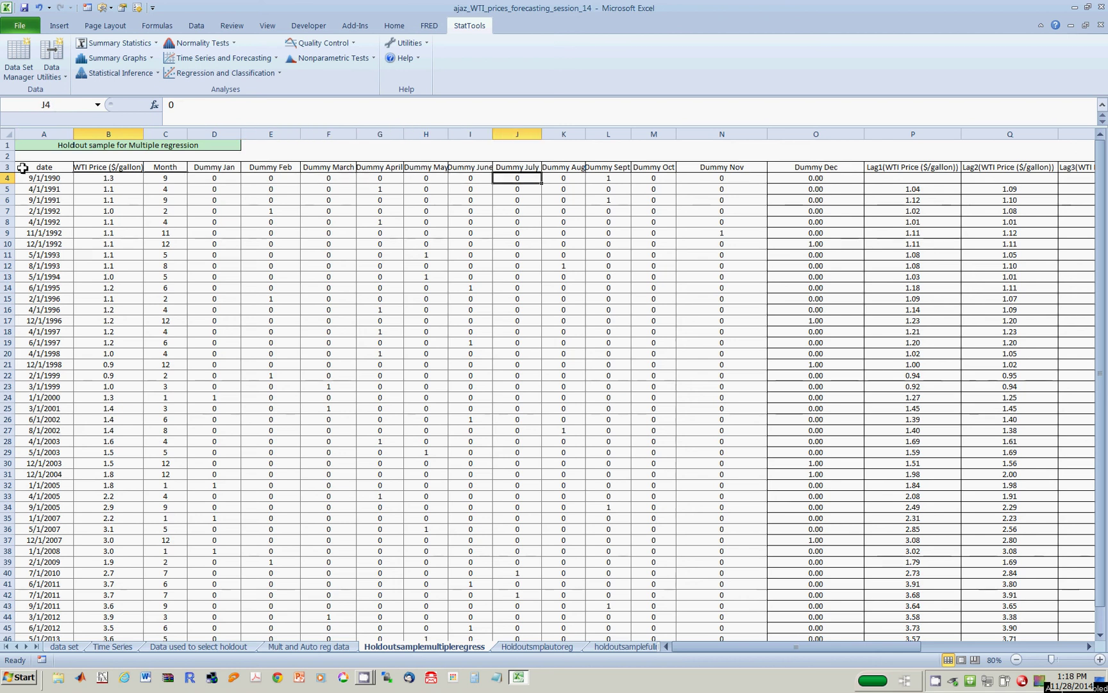
{"action": "key", "text": "Right"}
{"action": "key", "text": "Right"}
{"action": "key", "text": "Right"}
{"action": "key", "text": "Right"}
{"action": "key", "text": "Right"}
{"action": "key", "text": "Right"}
{"action": "key", "text": "Right"}
{"action": "key", "text": "Right"}
{"action": "key", "text": "Right"}
{"action": "key", "text": "Right"}
{"action": "key", "text": "Right"}
{"action": "key", "text": "Right"}
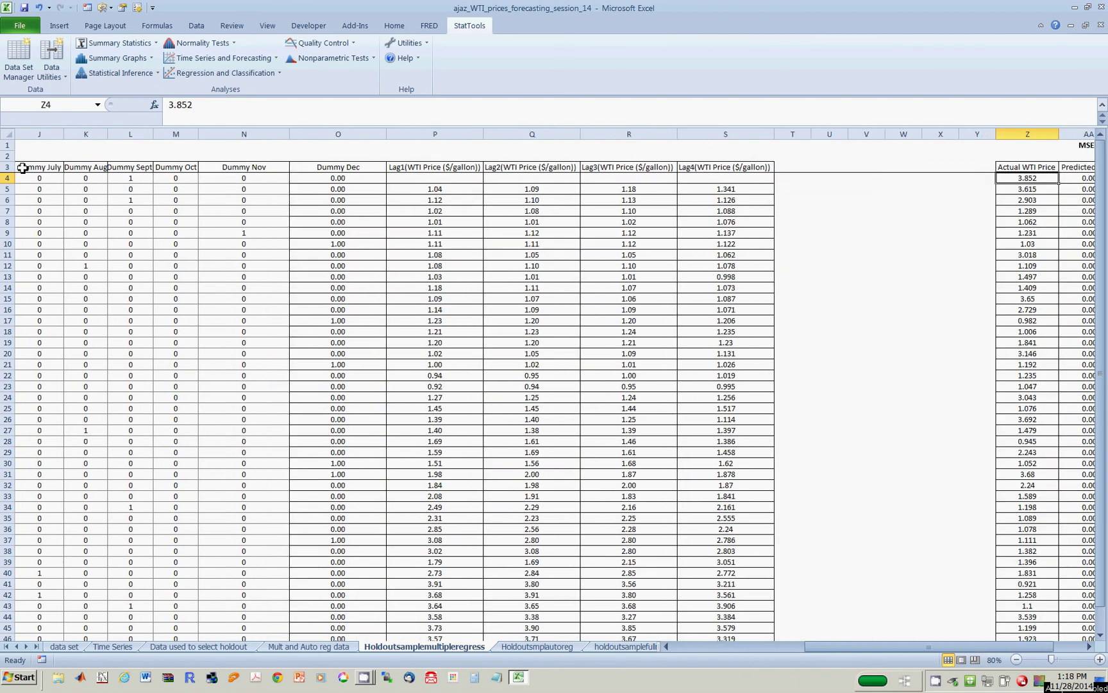
{"action": "key", "text": "Right"}
{"action": "key", "text": "Left"}
{"action": "key", "text": "Left"}
{"action": "key", "text": "Left"}
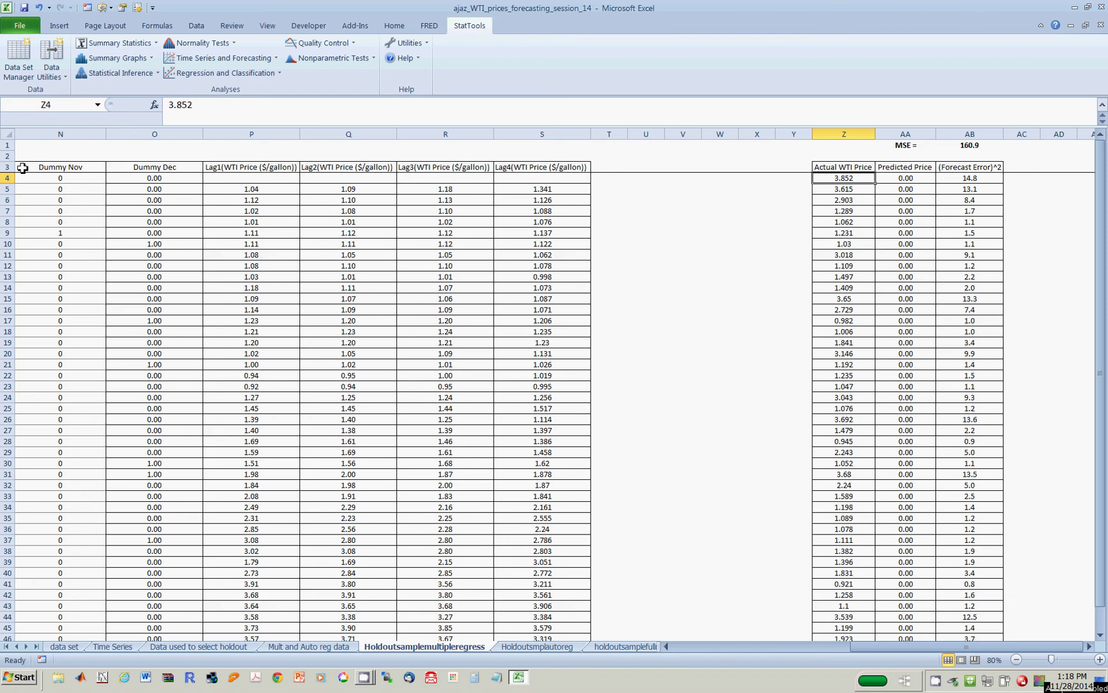
{"action": "key", "text": "Up"}
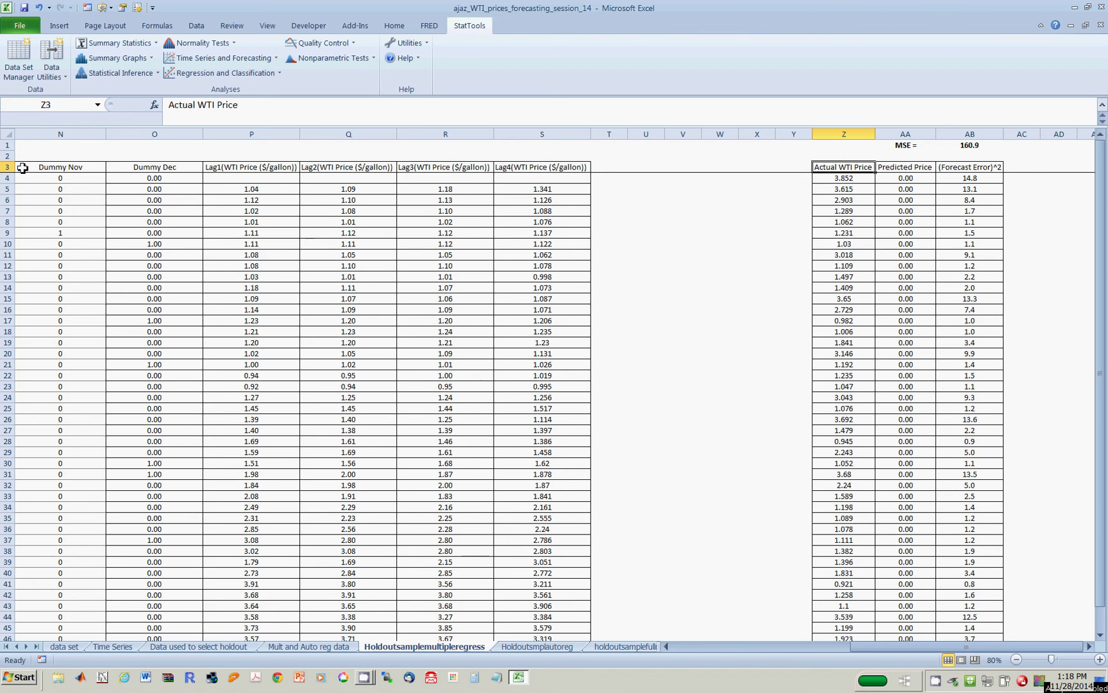
{"action": "key", "text": "Down"}
{"action": "key", "text": "Left"}
{"action": "key", "text": "Left"}
{"action": "key", "text": "Left"}
{"action": "key", "text": "Left"}
{"action": "key", "text": "Left"}
{"action": "key", "text": "Left"}
{"action": "key", "text": "Left"}
{"action": "key", "text": "Left"}
{"action": "key", "text": "Left"}
{"action": "key", "text": "Left"}
{"action": "key", "text": "Left"}
{"action": "key", "text": "Left"}
{"action": "key", "text": "Left"}
{"action": "key", "text": "Left"}
{"action": "key", "text": "Left"}
{"action": "key", "text": "Left"}
{"action": "key", "text": "Left"}
{"action": "key", "text": "Left"}
{"action": "key", "text": "Left"}
{"action": "key", "text": "Left"}
{"action": "key", "text": "Left"}
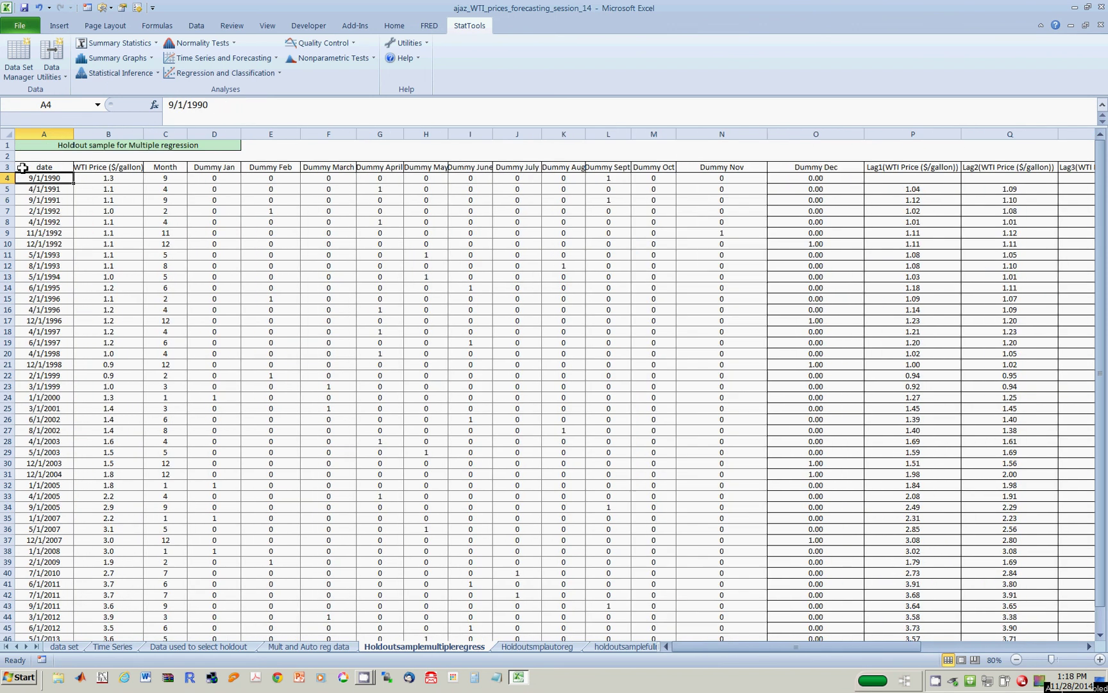
{"action": "key", "text": "Right"}
{"action": "key", "text": "Right"}
{"action": "key", "text": "Right"}
{"action": "key", "text": "Right"}
{"action": "key", "text": "Right"}
{"action": "key", "text": "Right"}
{"action": "key", "text": "Right"}
{"action": "key", "text": "Right"}
{"action": "key", "text": "Right"}
{"action": "key", "text": "Right"}
{"action": "key", "text": "Right"}
{"action": "key", "text": "Right"}
{"action": "key", "text": "Right"}
{"action": "key", "text": "Right"}
{"action": "key", "text": "Right"}
{"action": "key", "text": "Right"}
{"action": "key", "text": "Right"}
{"action": "key", "text": "Right"}
{"action": "key", "text": "Right"}
{"action": "key", "text": "Right"}
{"action": "key", "text": "Right"}
{"action": "key", "text": "Right"}
{"action": "key", "text": "Right"}
{"action": "key", "text": "Right"}
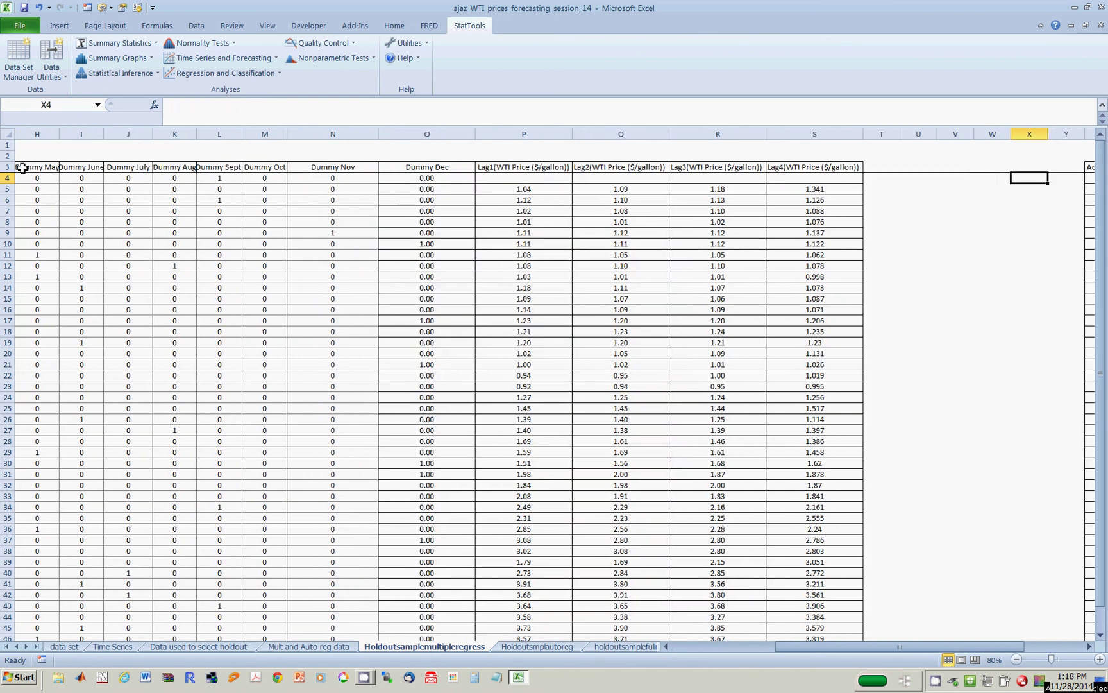
{"action": "key", "text": "Right"}
{"action": "key", "text": "Right"}
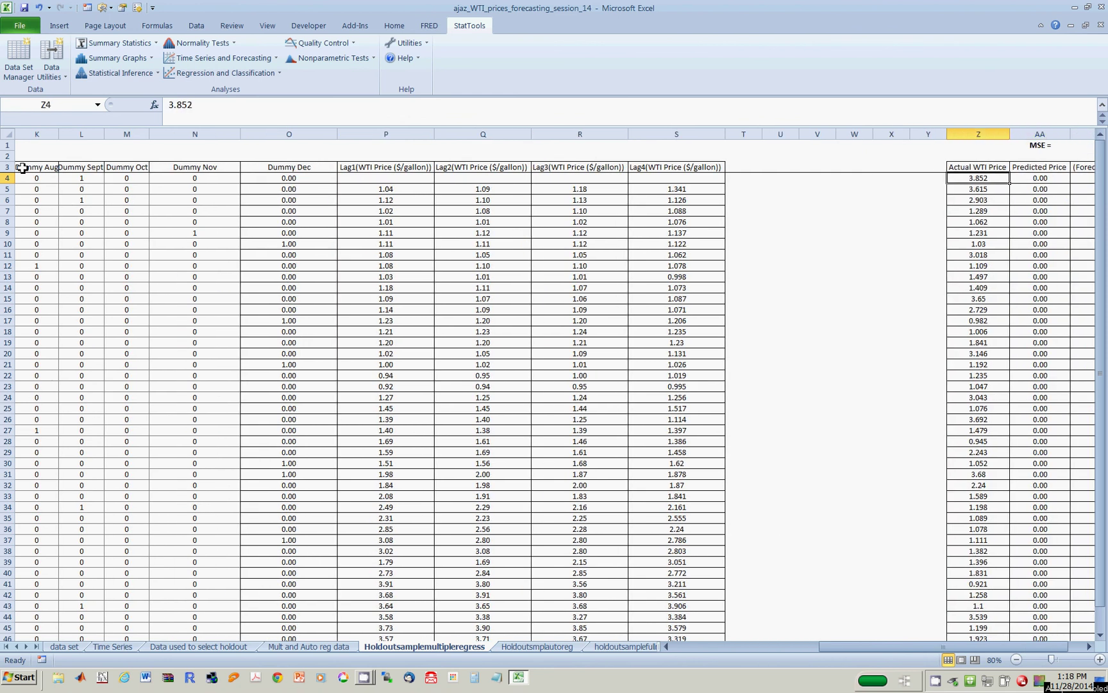
Set Z4 to =B4 and fill it down the Actual WTI Price column
{"action": "type", "text": "="}
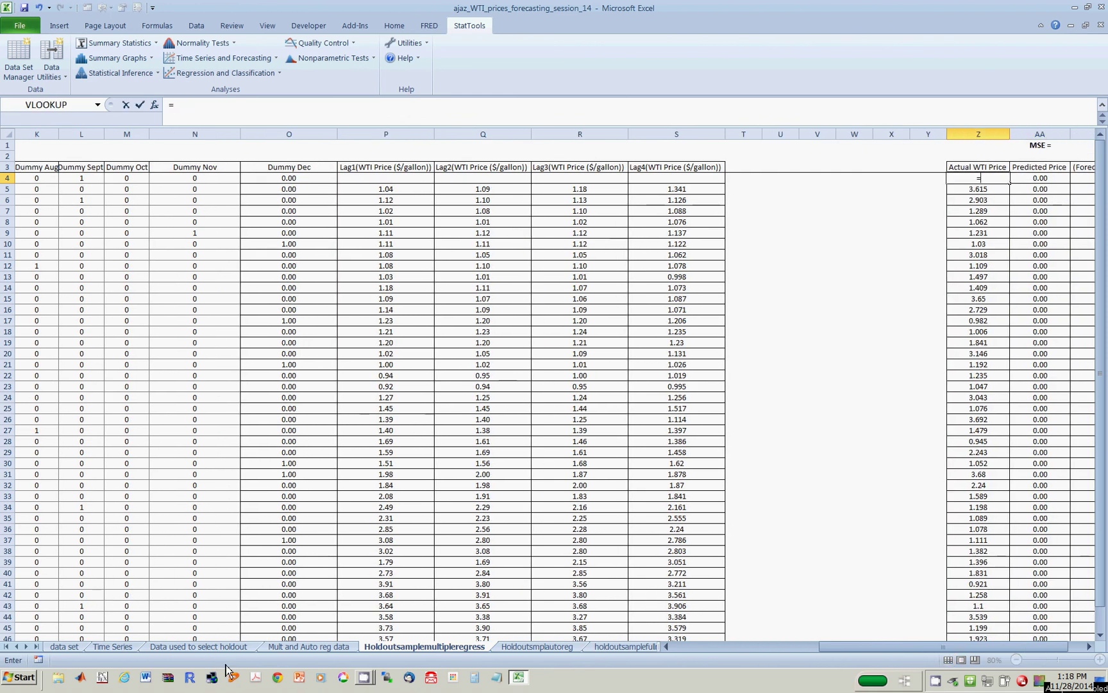
{"action": "left_click_drag", "start_coordinate": [877, 646], "coordinate": [730, 647]}
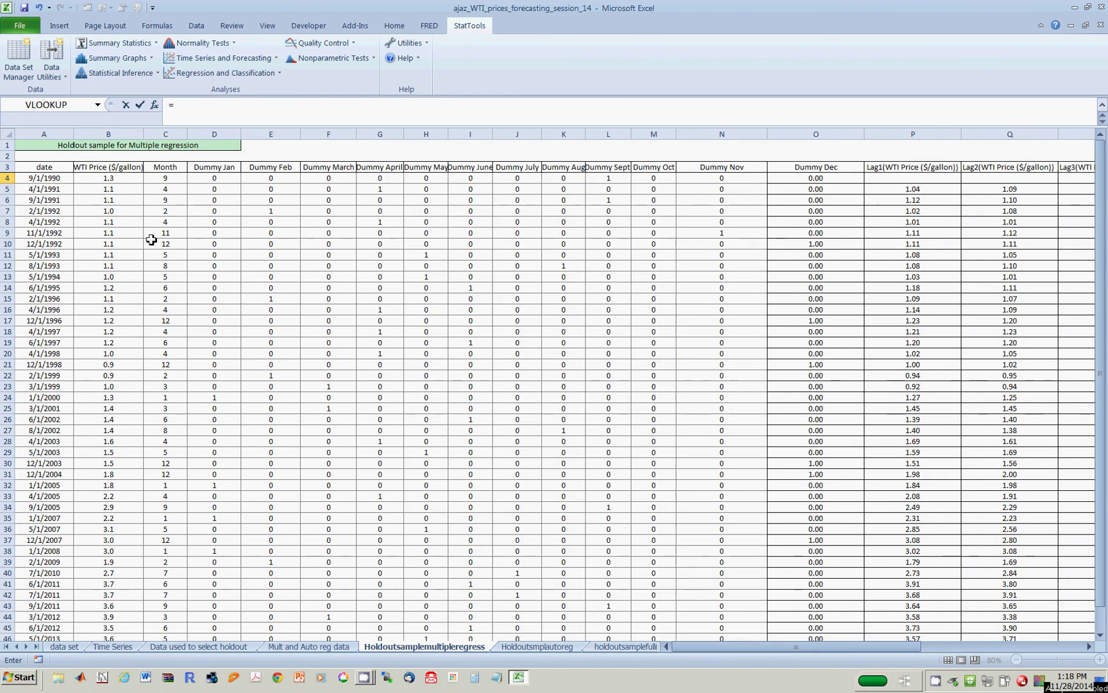
{"action": "left_click", "coordinate": [104, 178]}
{"action": "key", "text": "Return"}
{"action": "key", "text": "Right"}
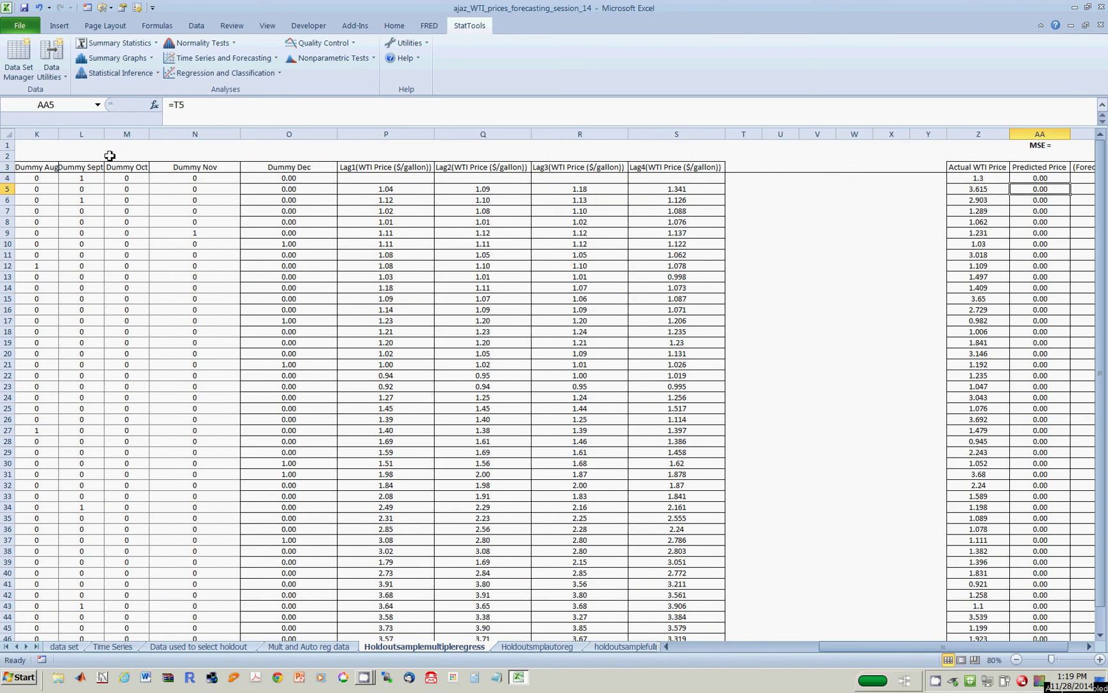
{"action": "key", "text": "Left"}
{"action": "key", "text": "Up"}
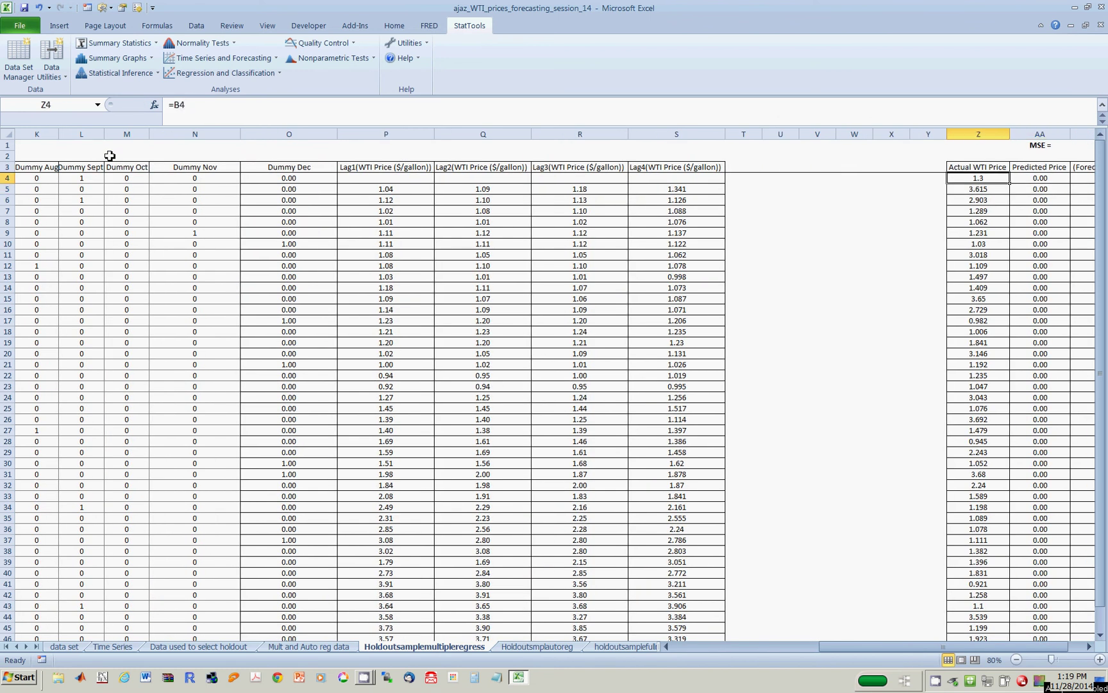
{"action": "double_click", "coordinate": [1011, 185]}
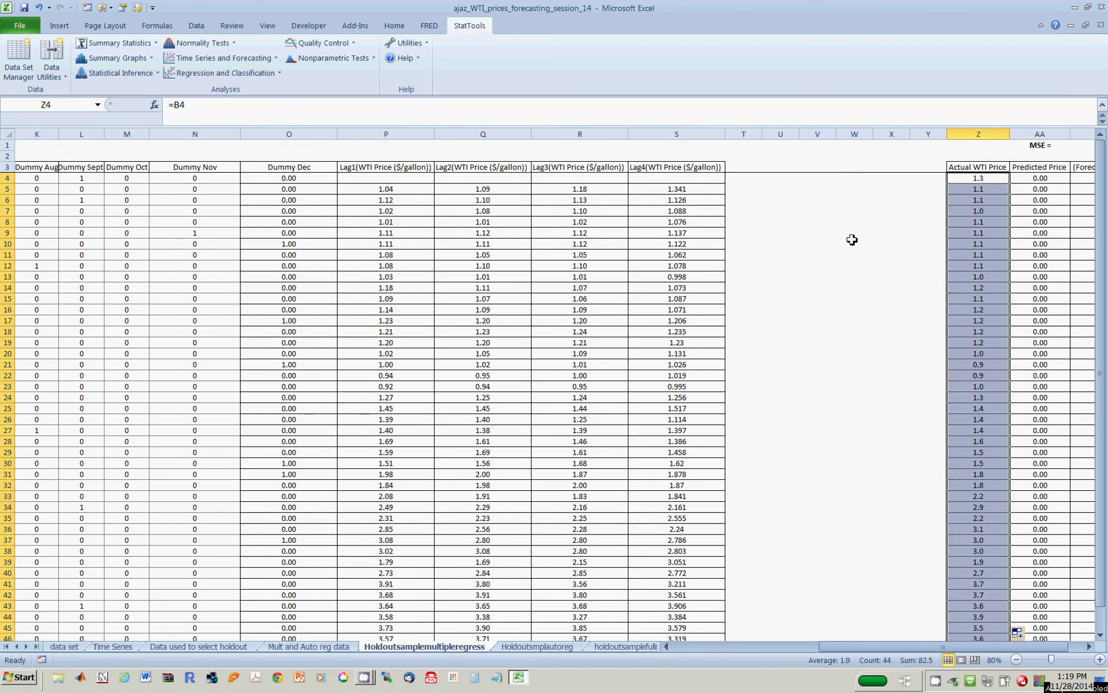
Check the squared error in AB4 and the MSE of 193.3 in AB1
{"action": "left_click", "coordinate": [751, 167]}
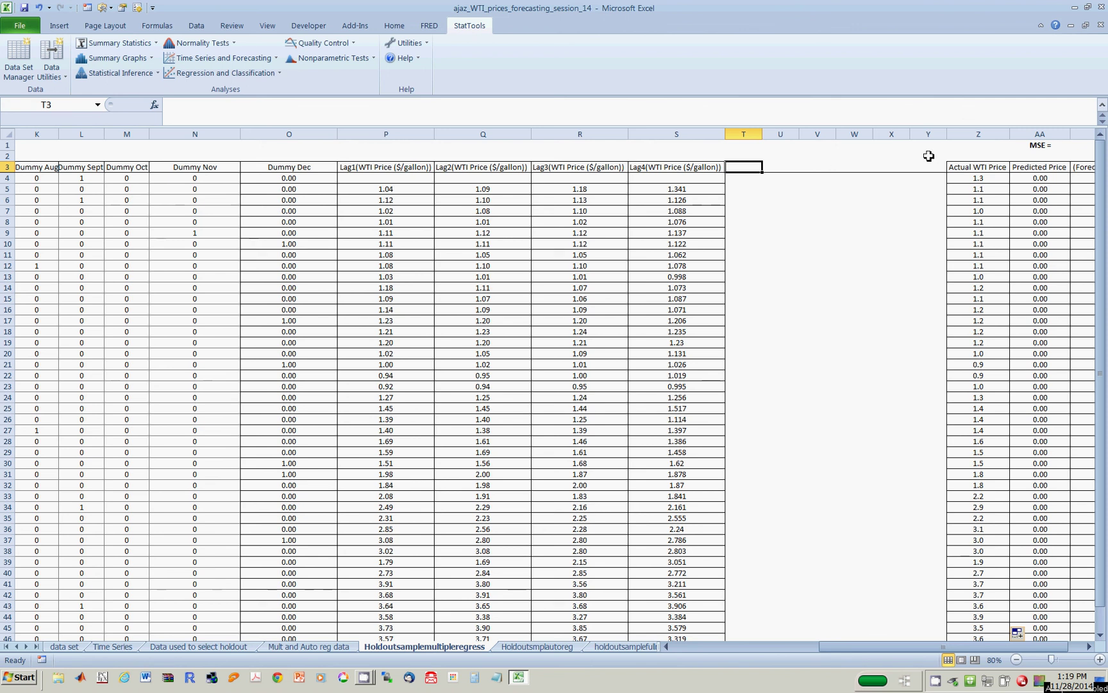
{"action": "left_click", "coordinate": [978, 178]}
{"action": "key", "text": "Right"}
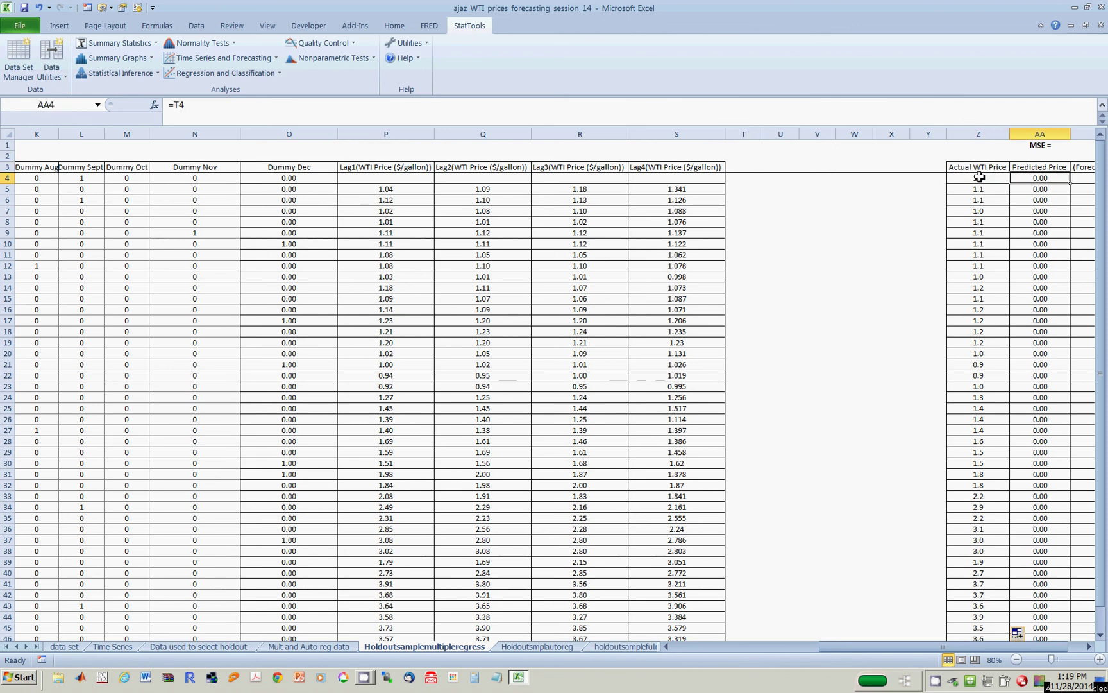
{"action": "key", "text": "Right"}
{"action": "key", "text": "Right"}
{"action": "key", "text": "Right"}
{"action": "key", "text": "Left"}
{"action": "key", "text": "Left"}
{"action": "key", "text": "Left"}
{"action": "key", "text": "Left"}
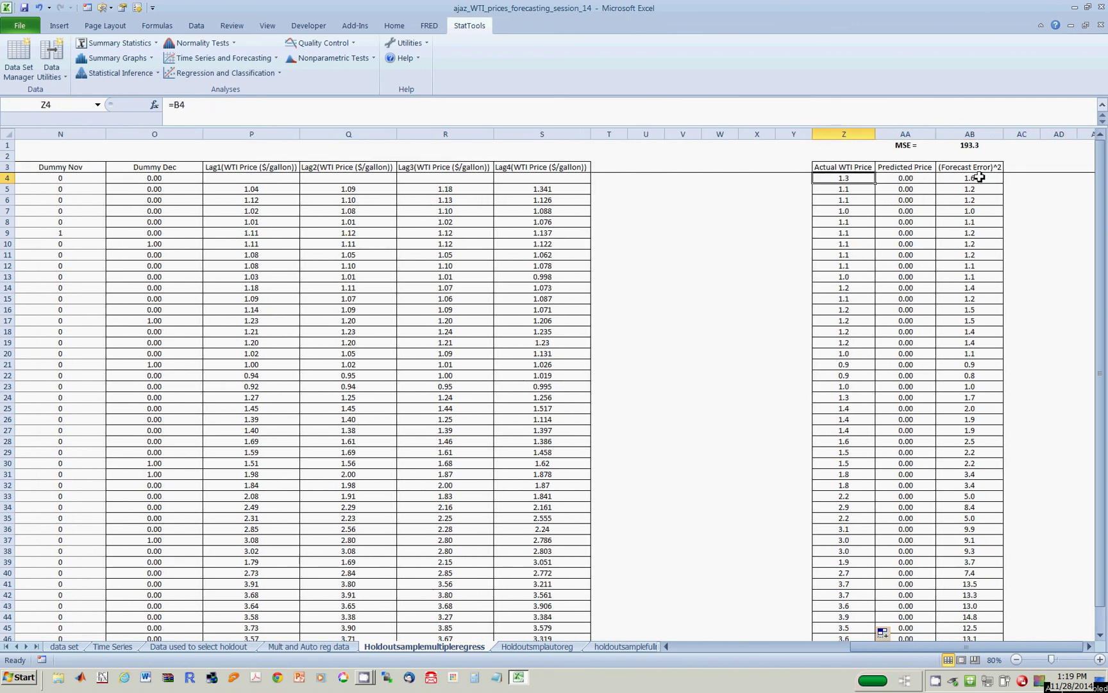
{"action": "key", "text": "Right"}
{"action": "key", "text": "Right"}
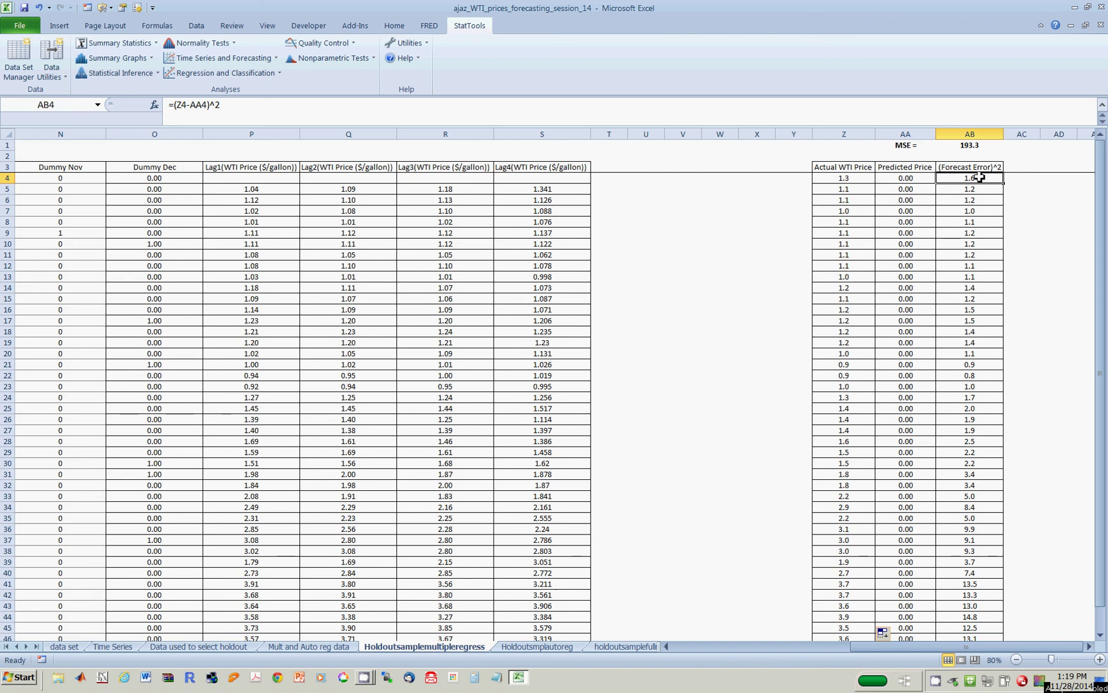
{"action": "left_click", "coordinate": [968, 147]}
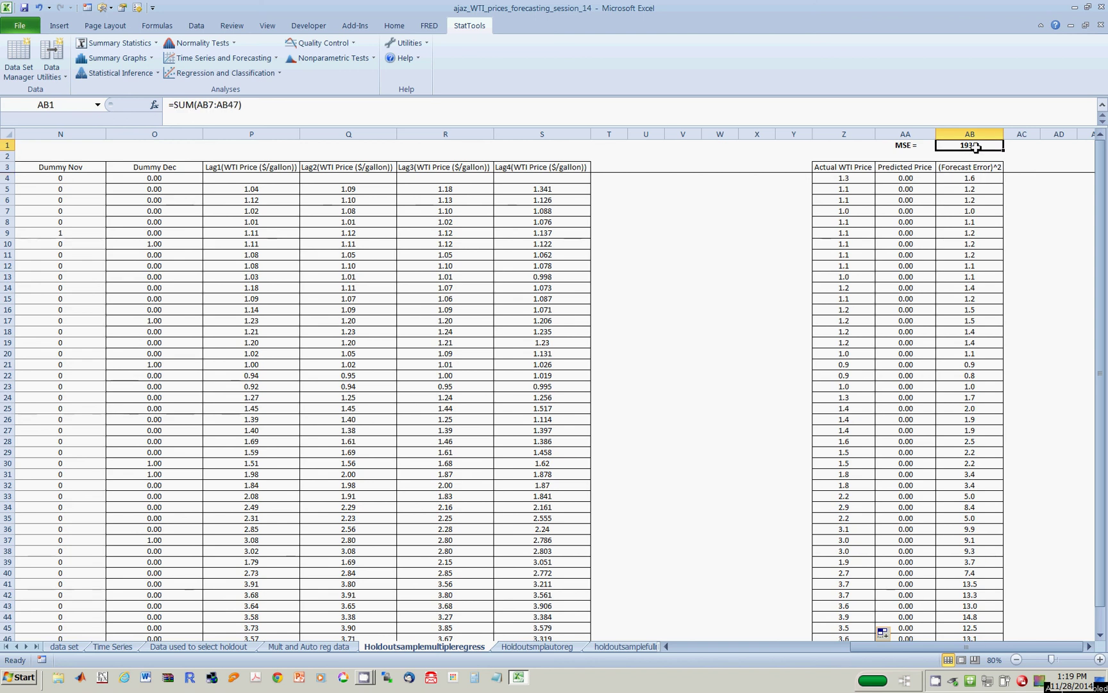
{"action": "left_click", "coordinate": [560, 651]}
On Holdoutsmplautoreg, set Z4 to =B4 and fill it down the Actual WTI Price column
{"action": "left_click", "coordinate": [790, 178]}
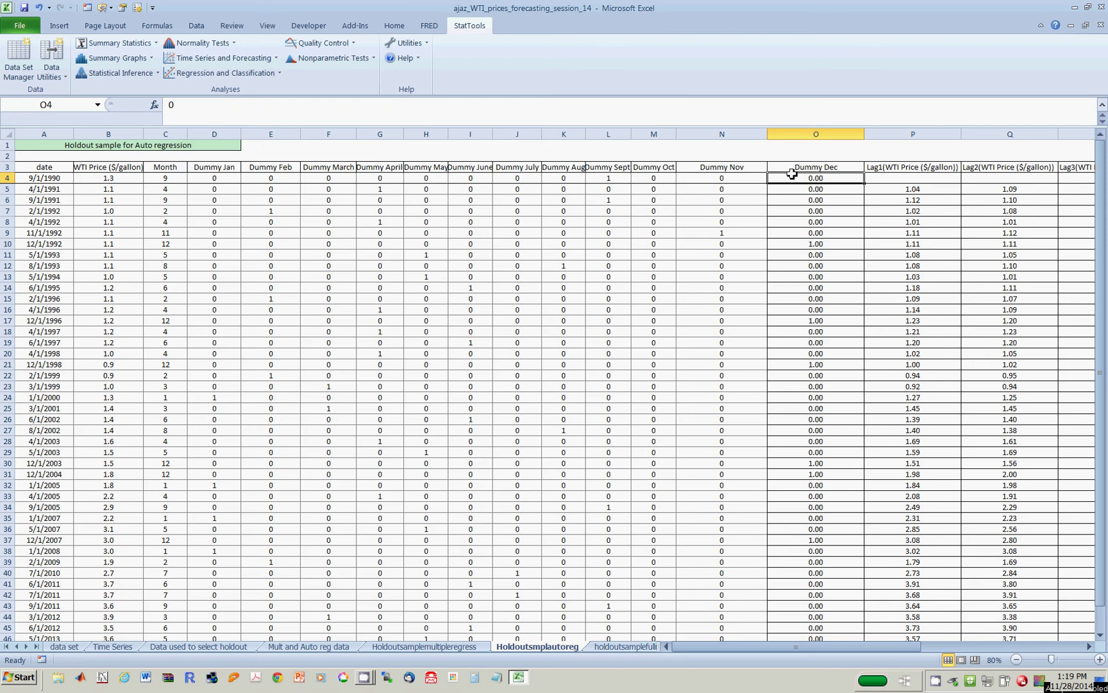
{"action": "key", "text": "Right"}
{"action": "key", "text": "Right"}
{"action": "key", "text": "Right"}
{"action": "key", "text": "Right"}
{"action": "key", "text": "Right"}
{"action": "key", "text": "Right"}
{"action": "key", "text": "Right"}
{"action": "key", "text": "Right"}
{"action": "key", "text": "Right"}
{"action": "key", "text": "Right"}
{"action": "key", "text": "Right"}
{"action": "key", "text": "Right"}
{"action": "key", "text": "Right"}
{"action": "key", "text": "Left"}
{"action": "key", "text": "Left"}
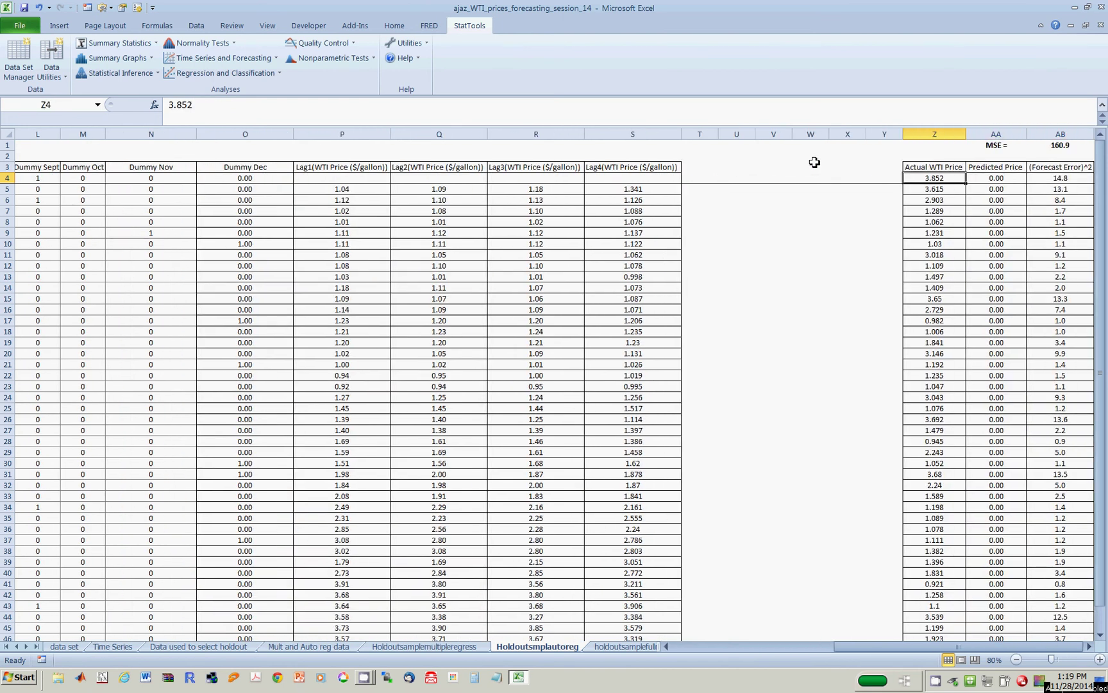
{"action": "type", "text": "="}
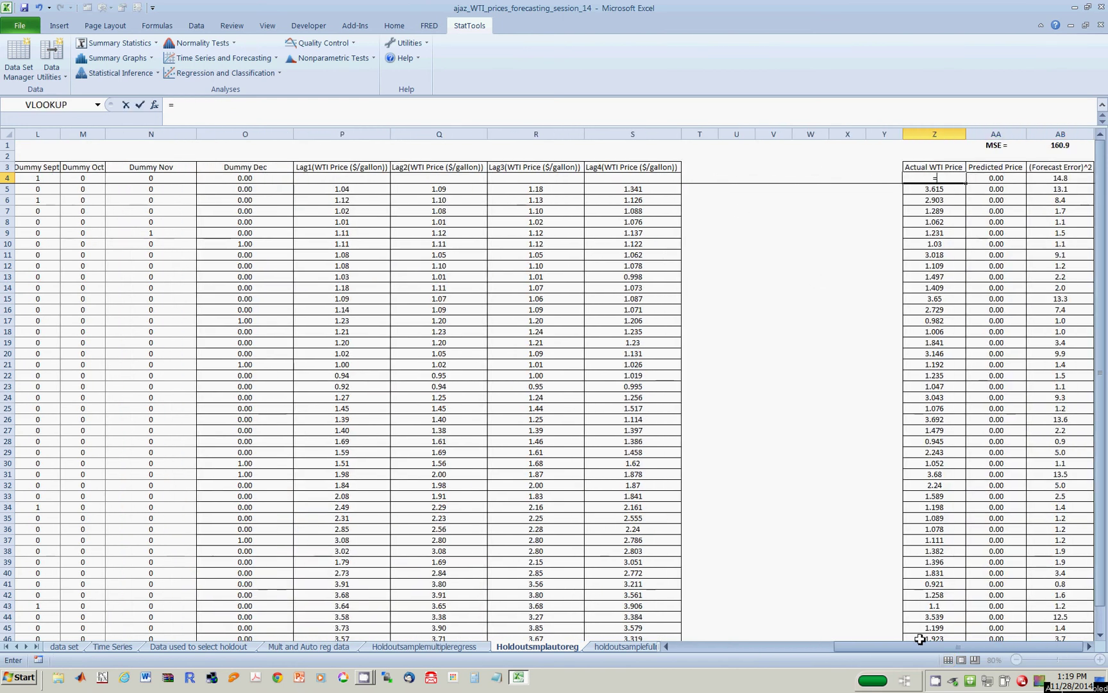
{"action": "left_click_drag", "start_coordinate": [1029, 646], "coordinate": [860, 655]}
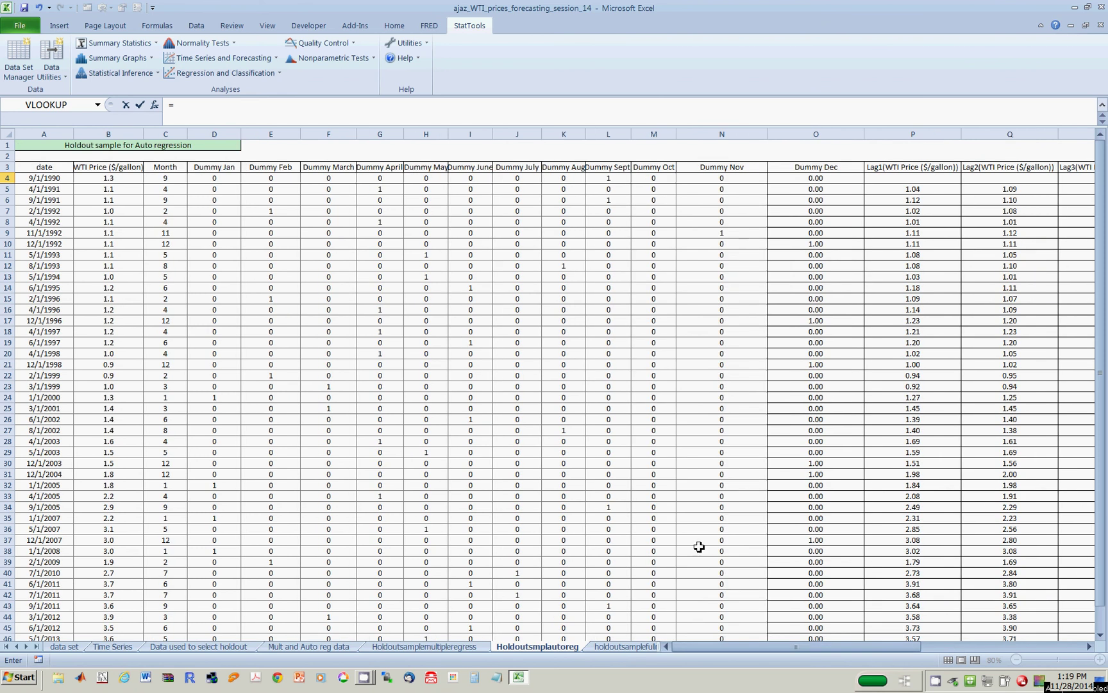
{"action": "left_click", "coordinate": [128, 181]}
{"action": "key", "text": "Return"}
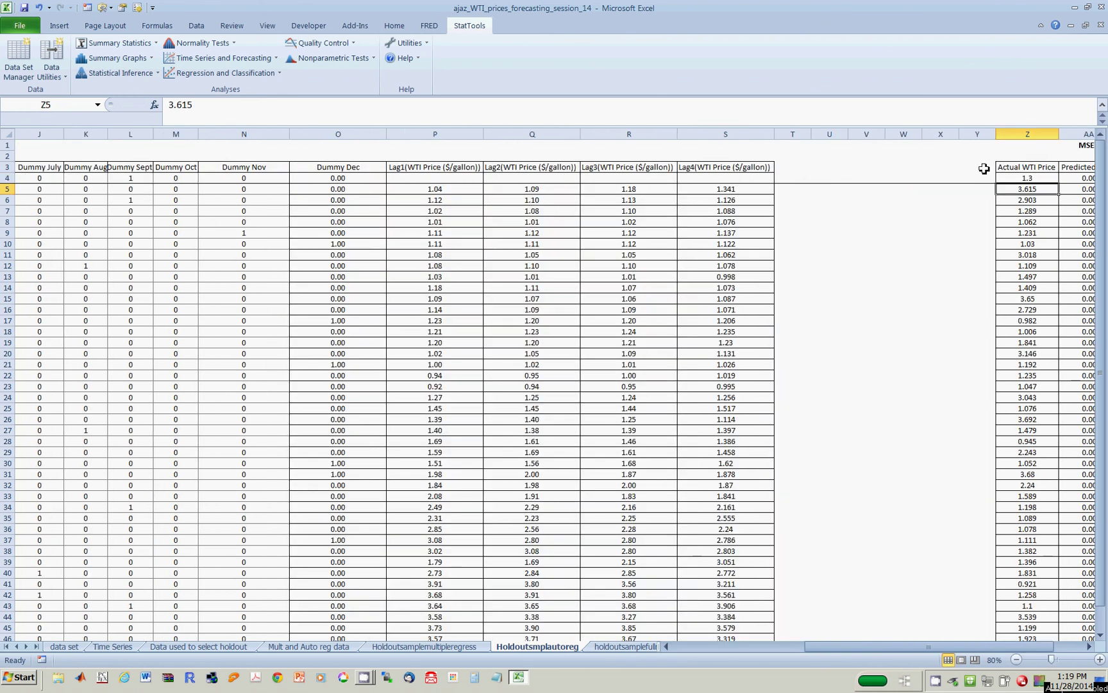
{"action": "left_click", "coordinate": [1021, 178]}
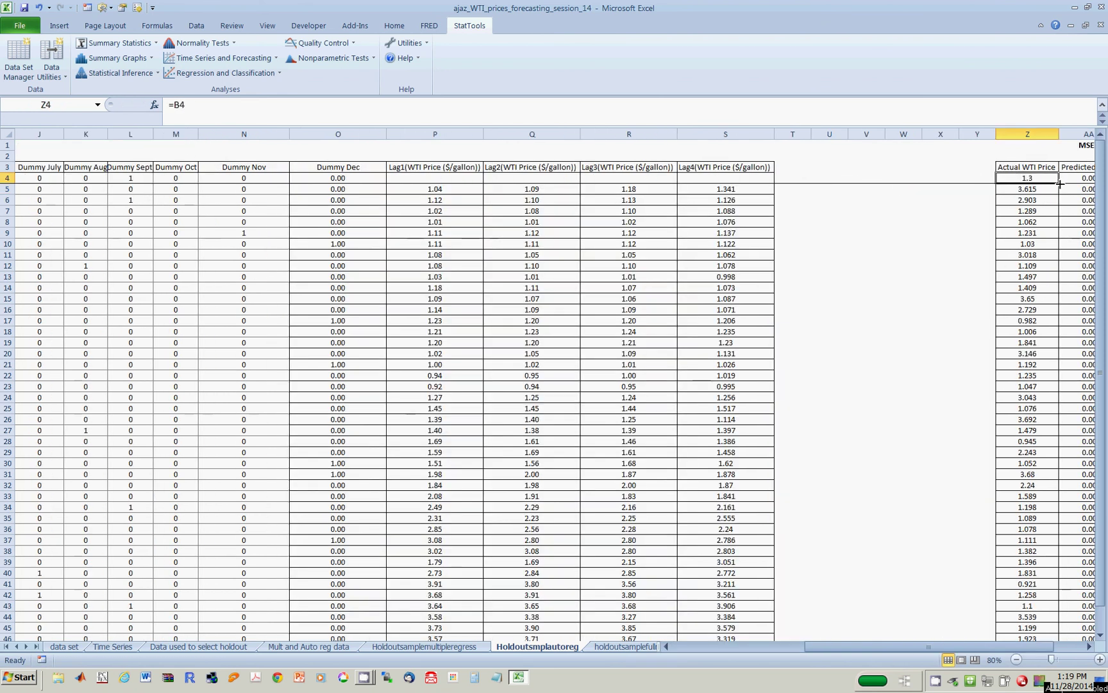
{"action": "double_click", "coordinate": [1060, 184]}
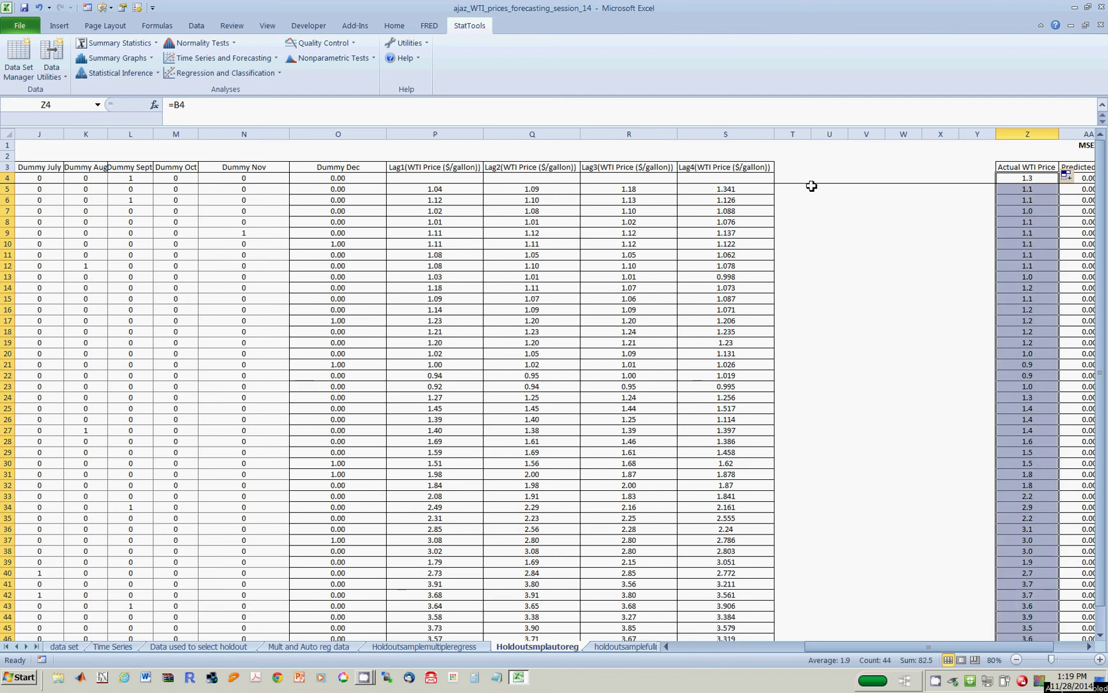
Check the squared error in AB4 on the autoregression holdout sheet
{"action": "left_click", "coordinate": [792, 178]}
{"action": "key", "text": "Right"}
{"action": "key", "text": "Right"}
{"action": "key", "text": "Right"}
{"action": "key", "text": "Right"}
{"action": "key", "text": "Right"}
{"action": "key", "text": "Right"}
{"action": "key", "text": "Right"}
{"action": "key", "text": "Right"}
{"action": "key", "text": "Right"}
{"action": "key", "text": "Right"}
{"action": "key", "text": "Right"}
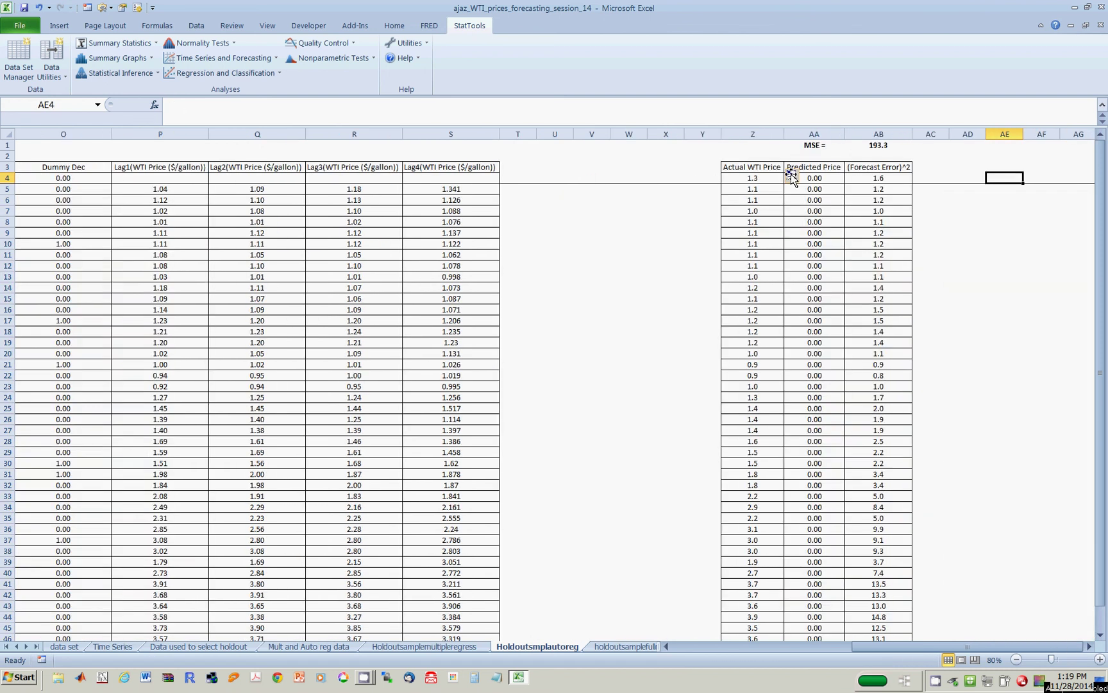
{"action": "key", "text": "Left"}
{"action": "key", "text": "Left"}
{"action": "key", "text": "Left"}
{"action": "key", "text": "Left"}
{"action": "key", "text": "Left"}
{"action": "key", "text": "Right"}
{"action": "key", "text": "Right"}
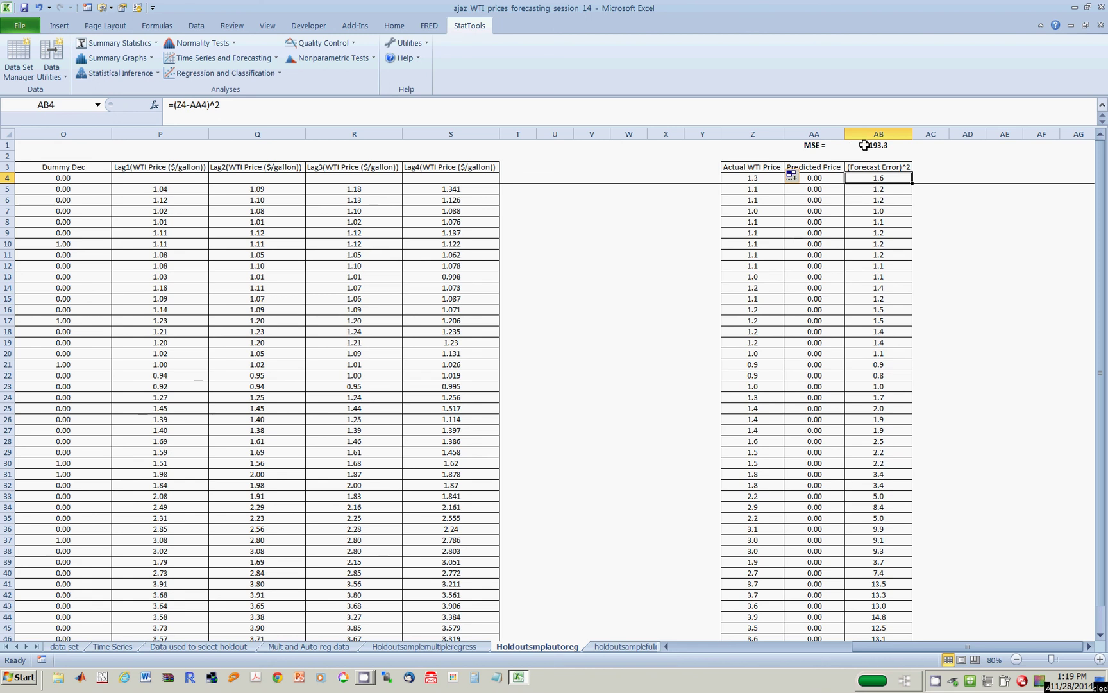
{"action": "left_click", "coordinate": [615, 647]}
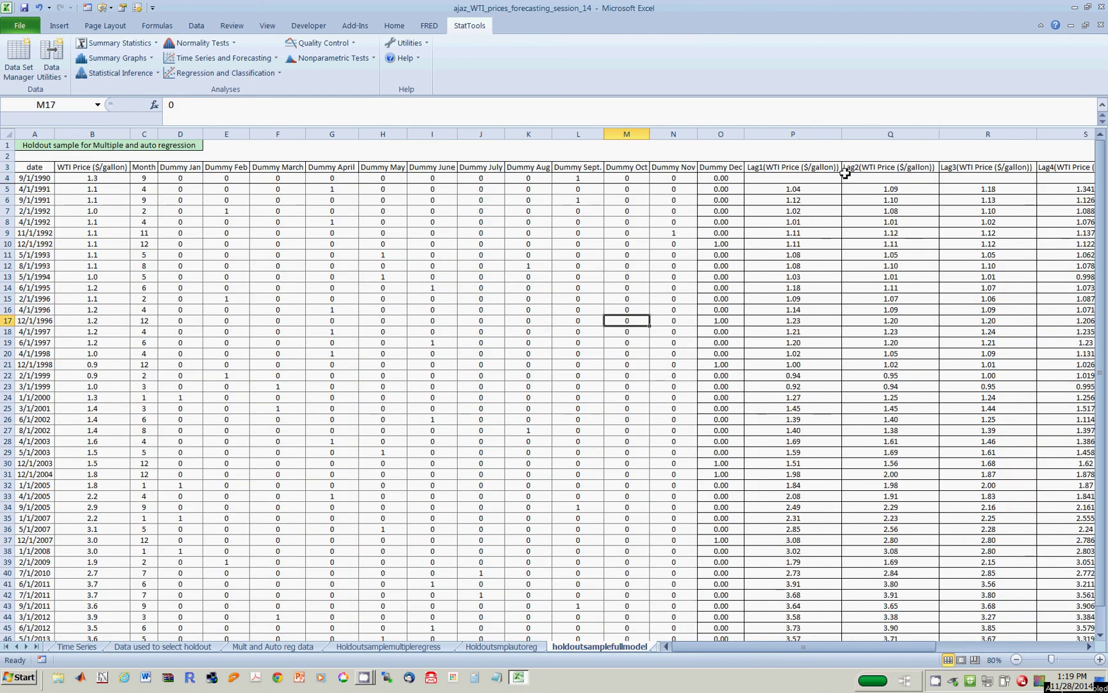
Set Z4 to =B4 and fill down column Z, changing MSE from 160.9 to 193.3
{"action": "left_click", "coordinate": [853, 185]}
{"action": "left_click", "coordinate": [853, 181]}
{"action": "key", "text": "Right"}
{"action": "key", "text": "Right"}
{"action": "key", "text": "Right"}
{"action": "key", "text": "Right"}
{"action": "key", "text": "Right"}
{"action": "key", "text": "Right"}
{"action": "key", "text": "Right"}
{"action": "key", "text": "Right"}
{"action": "key", "text": "Right"}
{"action": "key", "text": "Right"}
{"action": "key", "text": "Right"}
{"action": "key", "text": "Right"}
{"action": "key", "text": "Right"}
{"action": "key", "text": "Right"}
{"action": "key", "text": "Right"}
{"action": "key", "text": "Right"}
{"action": "key", "text": "Right"}
{"action": "key", "text": "Right"}
{"action": "key", "text": "Left"}
{"action": "key", "text": "Left"}
{"action": "key", "text": "Left"}
{"action": "key", "text": "Left"}
{"action": "key", "text": "Left"}
{"action": "key", "text": "Left"}
{"action": "key", "text": "Left"}
{"action": "key", "text": "Left"}
{"action": "key", "text": "Left"}
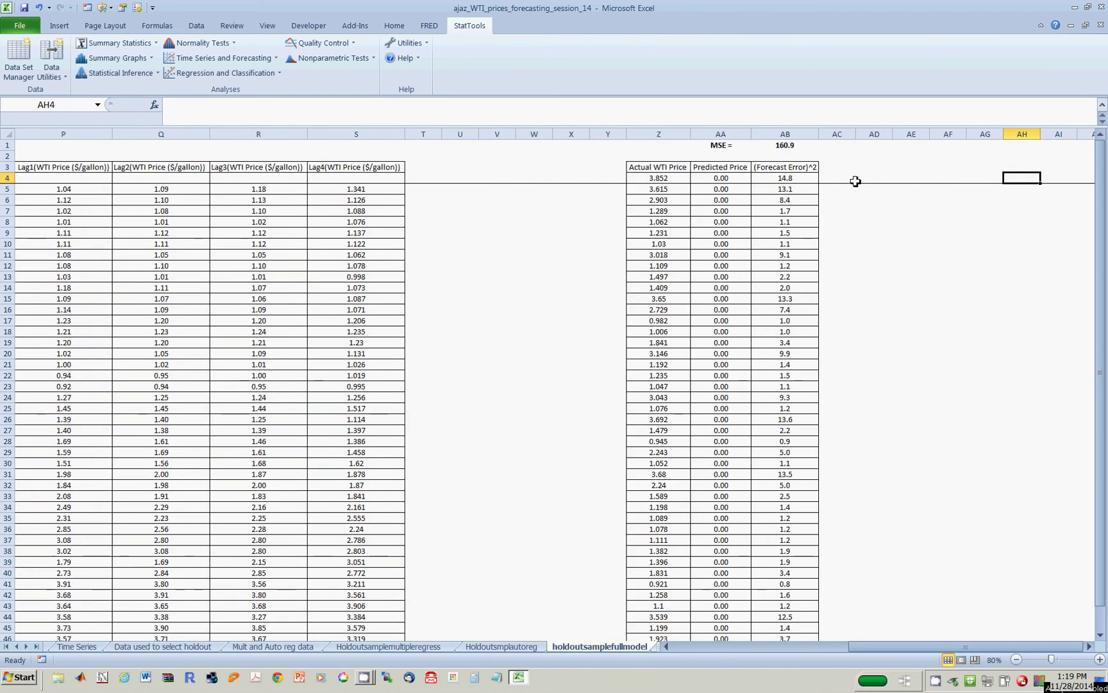
{"action": "type", "text": "="}
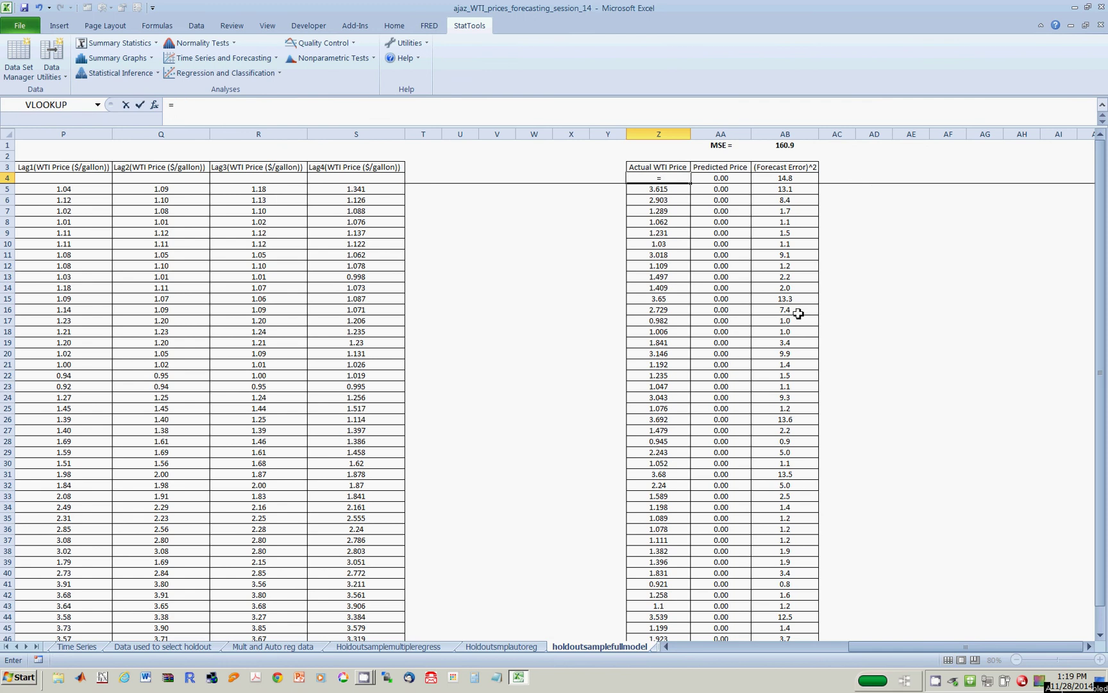
{"action": "left_click_drag", "start_coordinate": [917, 652], "coordinate": [722, 651]}
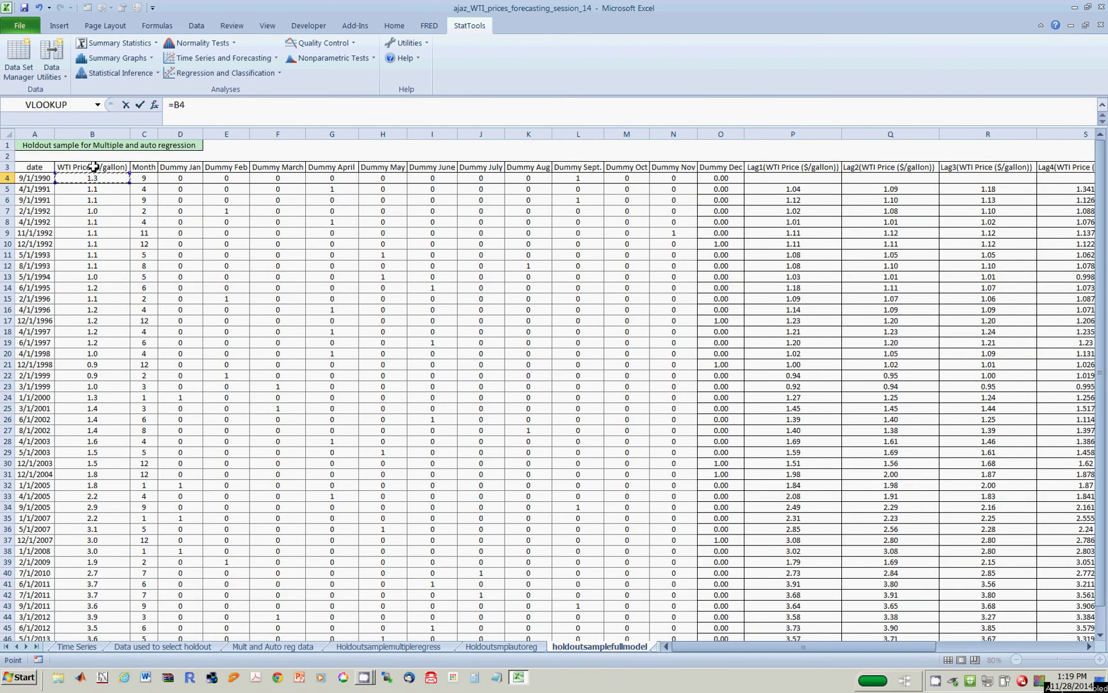
{"action": "key", "text": "Return"}
{"action": "key", "text": "Right"}
{"action": "key", "text": "Right"}
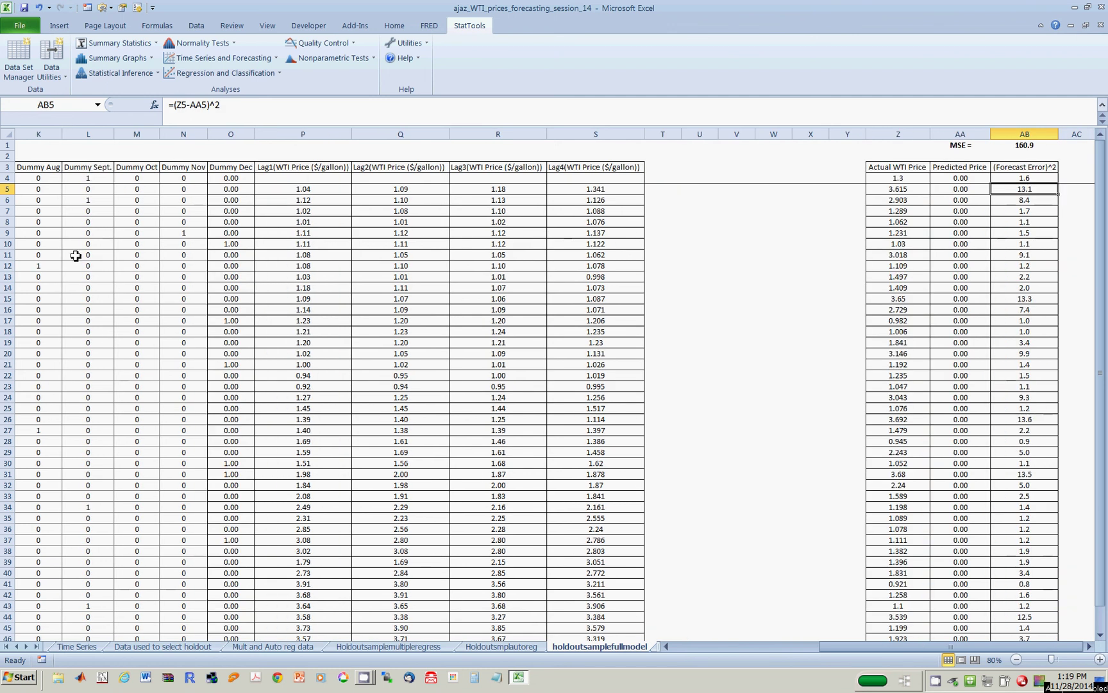
{"action": "left_click", "coordinate": [924, 180]}
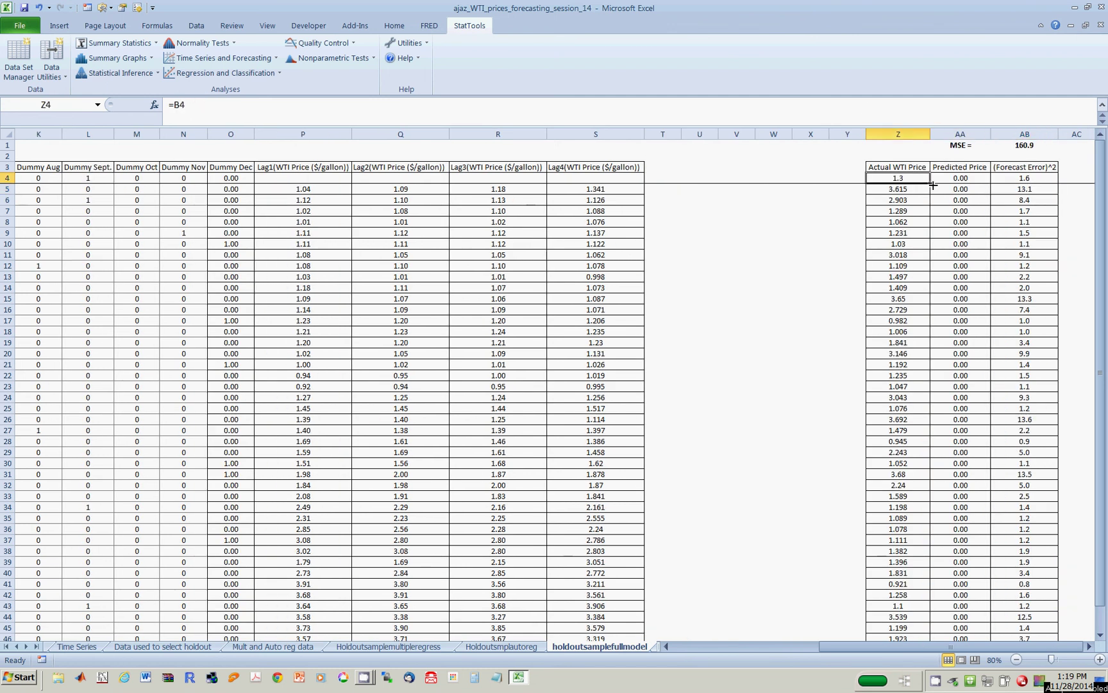
{"action": "double_click", "coordinate": [931, 184]}
{"action": "left_click", "coordinate": [843, 273]}
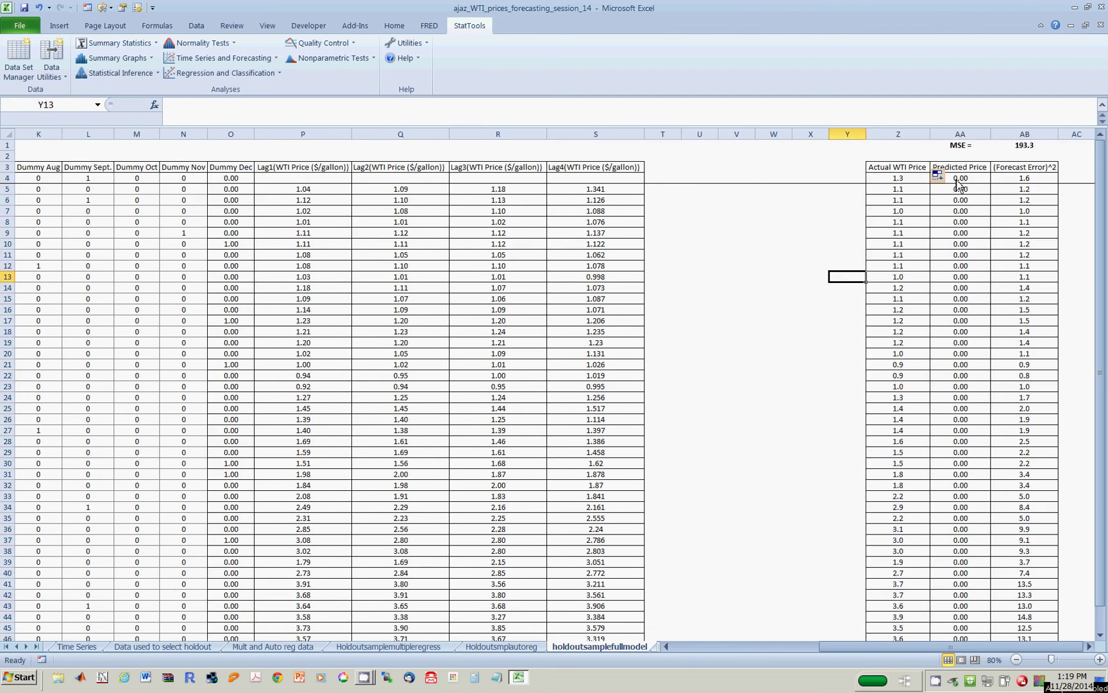